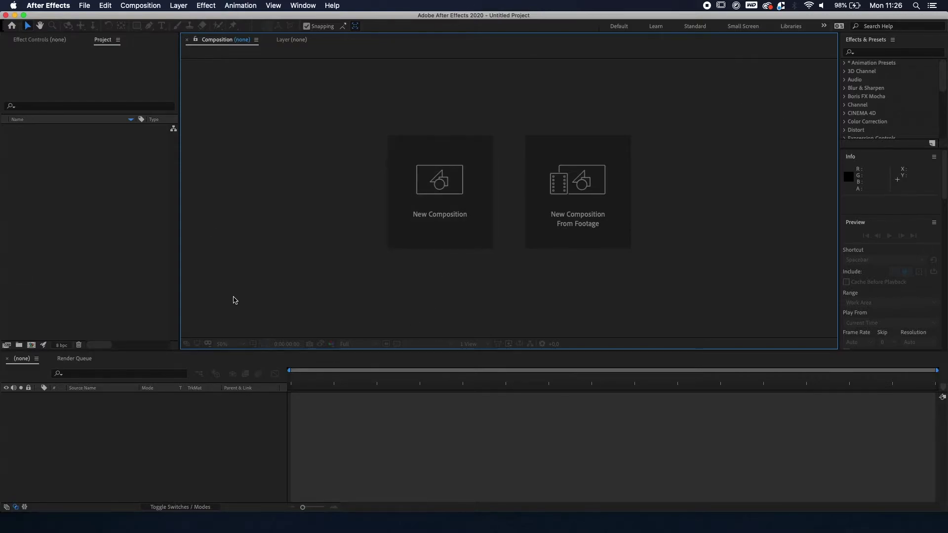
Check the duration, name the new composition 'Audio Bar Spectrum', and create it
{"action": "left_click", "coordinate": [434, 234]}
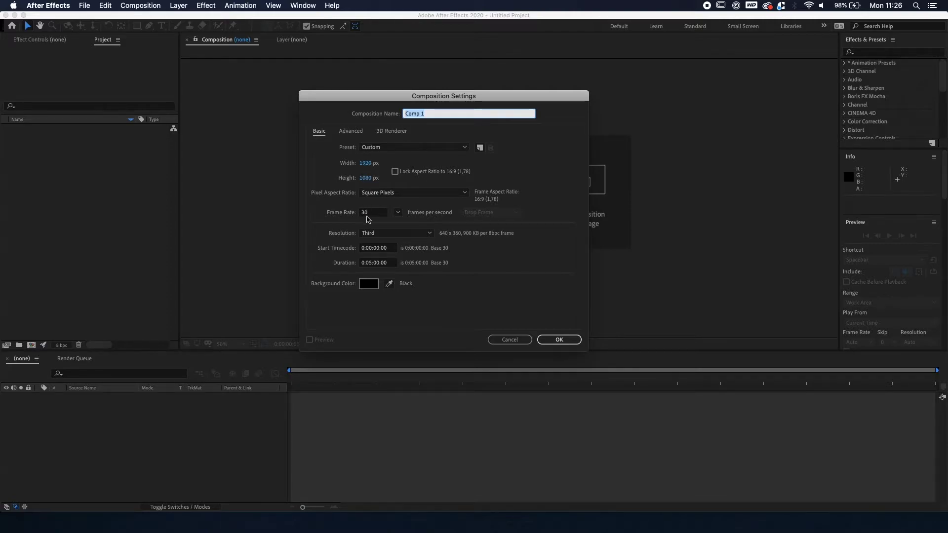
{"action": "left_click", "coordinate": [378, 262]}
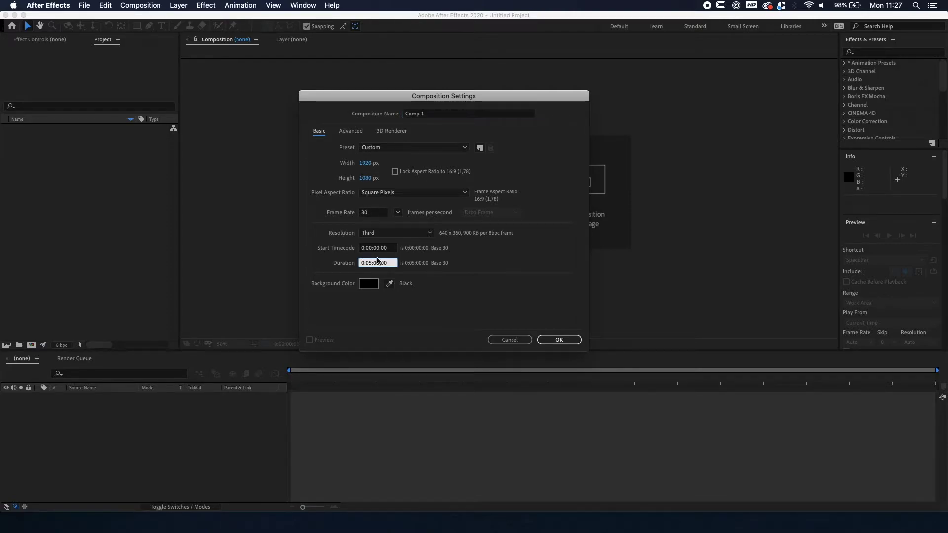
{"action": "left_click", "coordinate": [445, 117]}
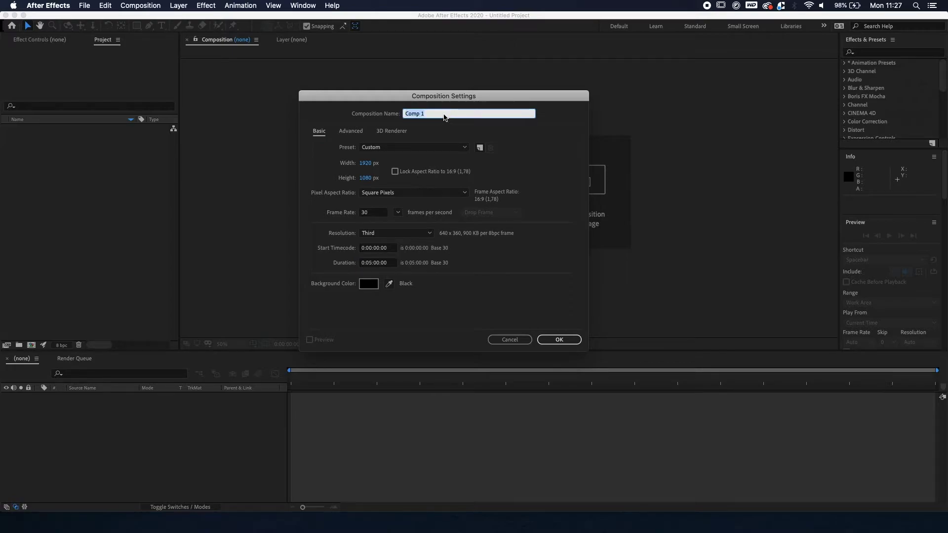
{"action": "type", "text": "Audio Bar Sp"}
{"action": "type", "text": "ectrum"}
{"action": "key", "text": "Return"}
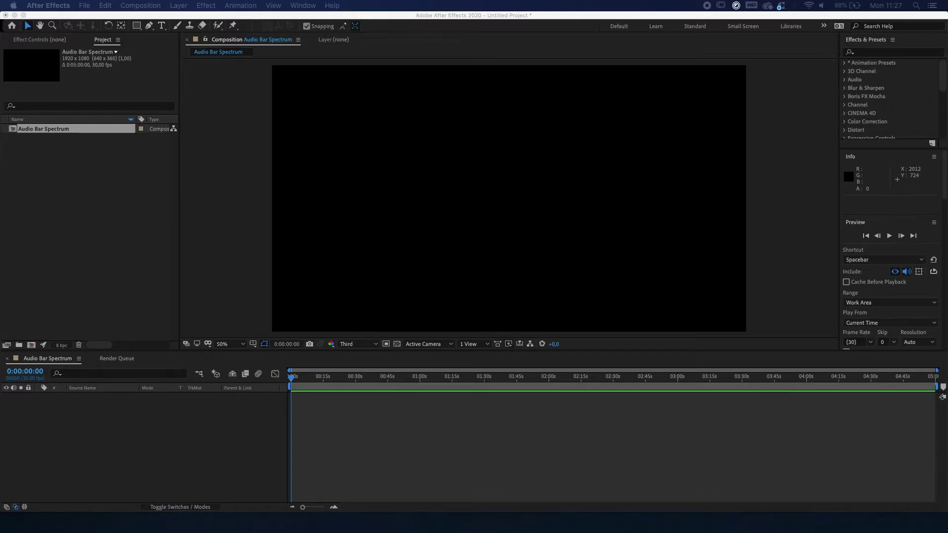
Import Song.mp3 into the Project panel and drag it into the Audio Bar Spectrum timeline
{"action": "left_click_drag", "start_coordinate": [60, 186], "coordinate": [60, 190]}
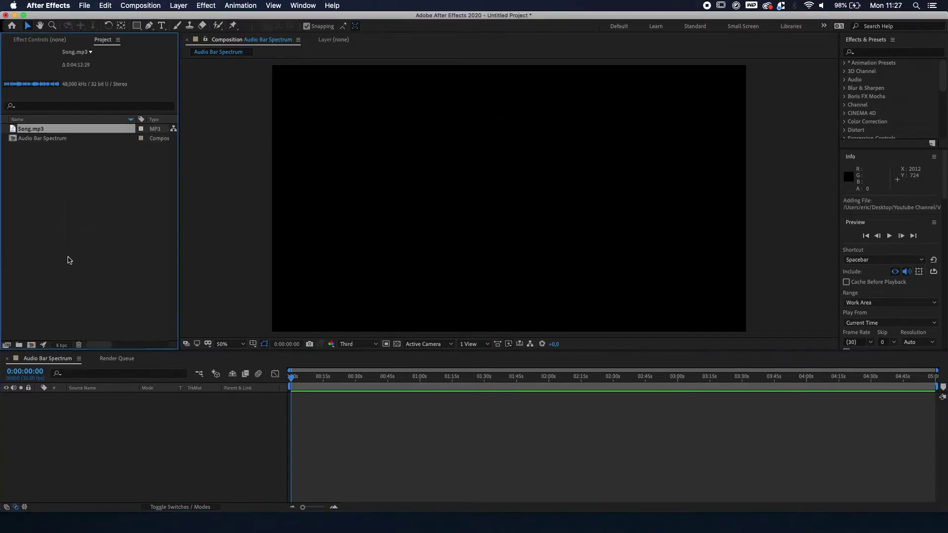
{"action": "left_click_drag", "start_coordinate": [31, 128], "coordinate": [59, 418]}
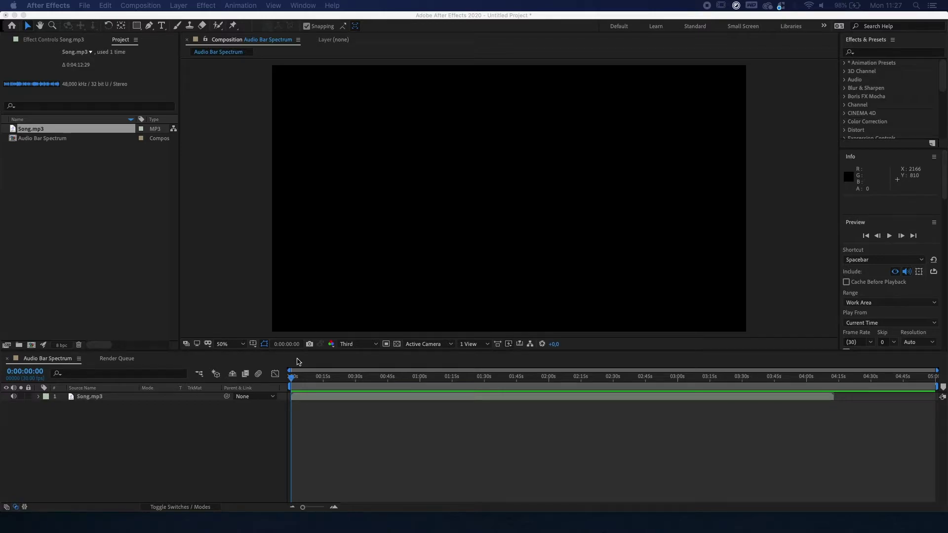
Add a new solid layer, Dark Gray Solid 1, from the timeline's New > Solid menu
{"action": "right_click", "coordinate": [56, 441]}
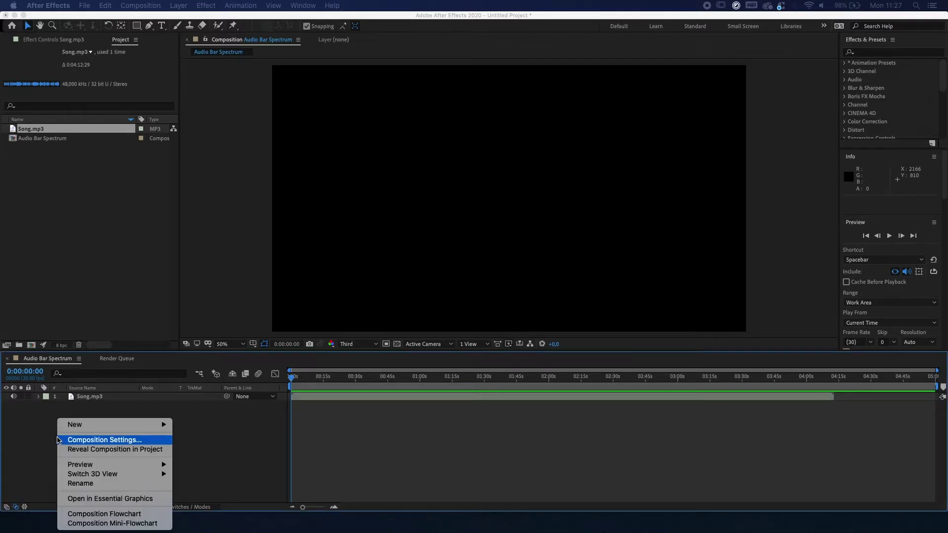
{"action": "mouse_move", "coordinate": [112, 425]}
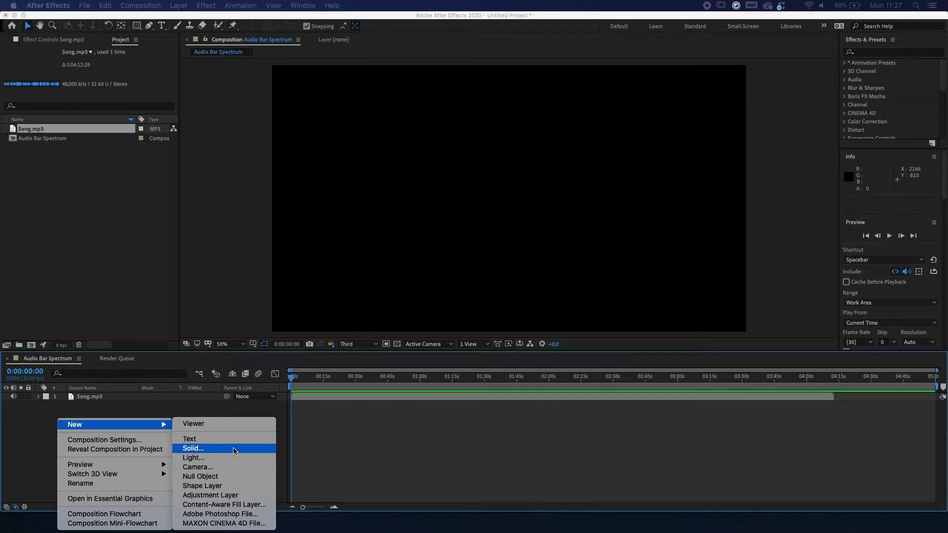
{"action": "left_click", "coordinate": [218, 449]}
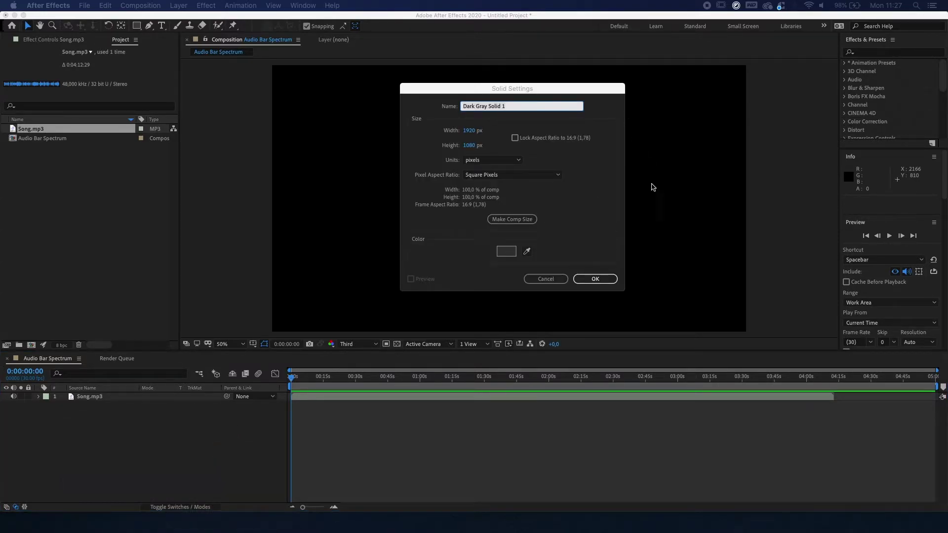
{"action": "left_click", "coordinate": [606, 280]}
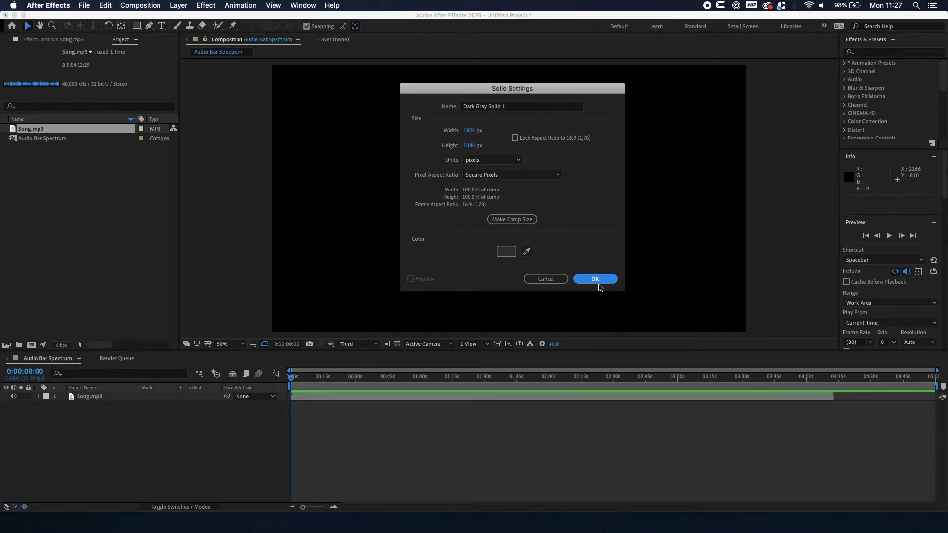
{"action": "left_click", "coordinate": [599, 284]}
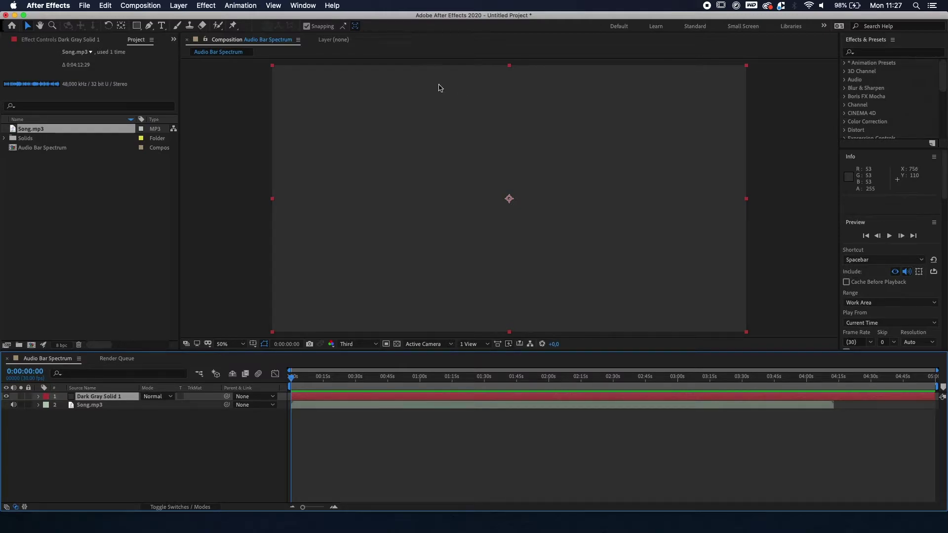
Apply Generate > Audio Spectrum to Dark Gray Solid 1 and scrub the playhead to check it
{"action": "left_click", "coordinate": [207, 6]}
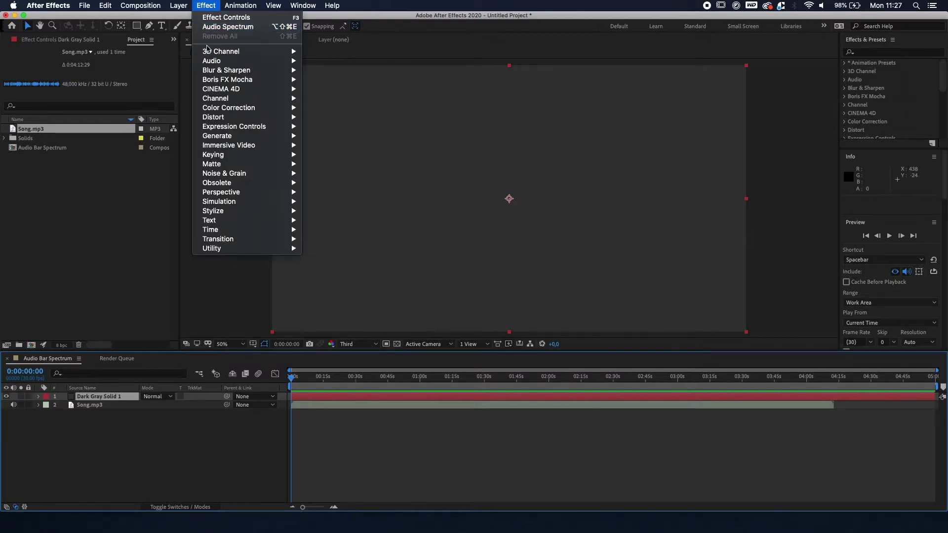
{"action": "mouse_move", "coordinate": [217, 136]}
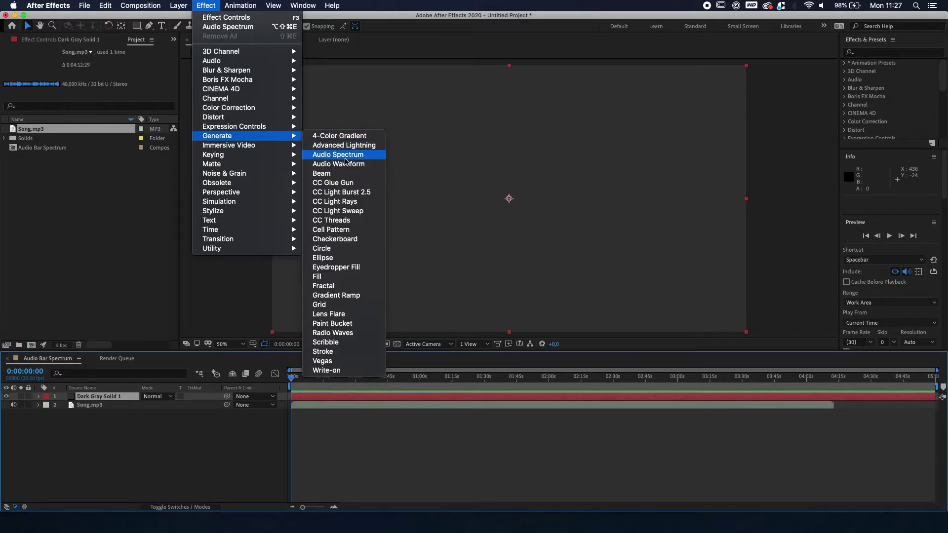
{"action": "left_click", "coordinate": [343, 155]}
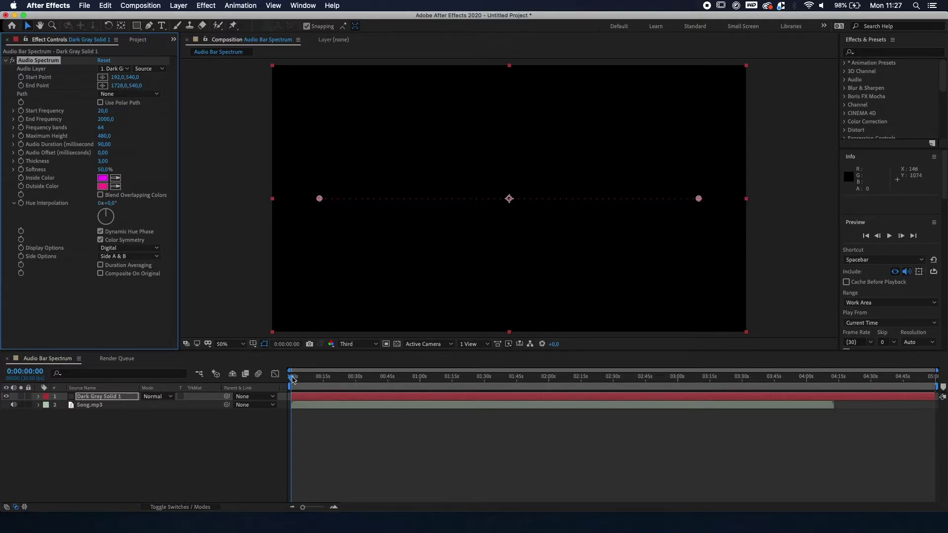
{"action": "mouse_move", "coordinate": [293, 381]}
{"action": "left_mouse_down"}
{"action": "mouse_move", "coordinate": [503, 415]}
{"action": "mouse_move", "coordinate": [618, 405]}
{"action": "left_mouse_up"}
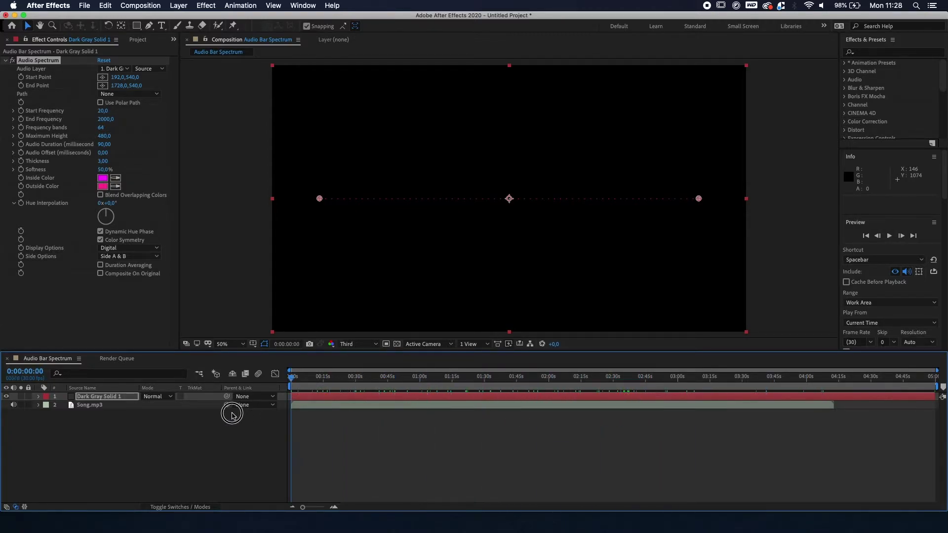
{"action": "left_click_drag", "start_coordinate": [617, 405], "coordinate": [229, 415]}
Set Audio Layer to 2. Song.mp3, reselect the solid, and preview around 1:31
{"action": "left_click", "coordinate": [115, 69]}
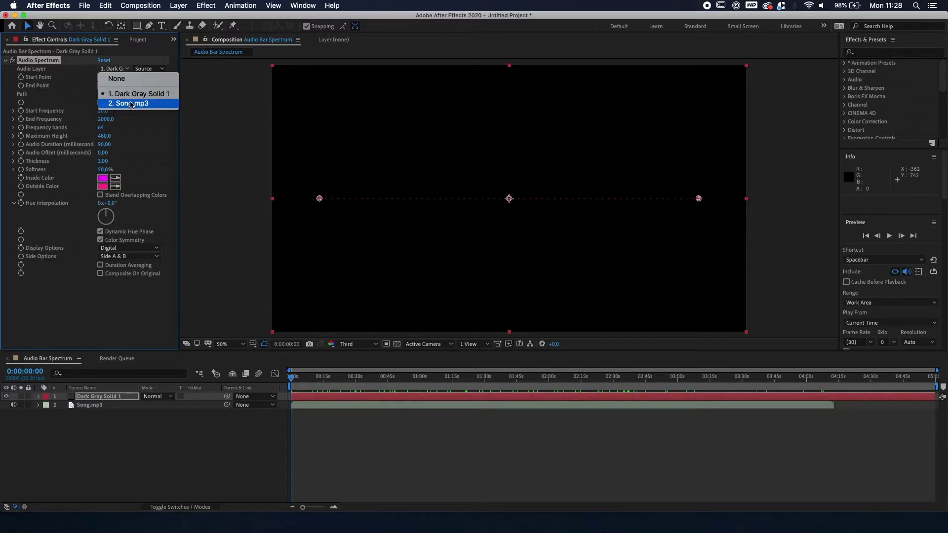
{"action": "left_click", "coordinate": [131, 104]}
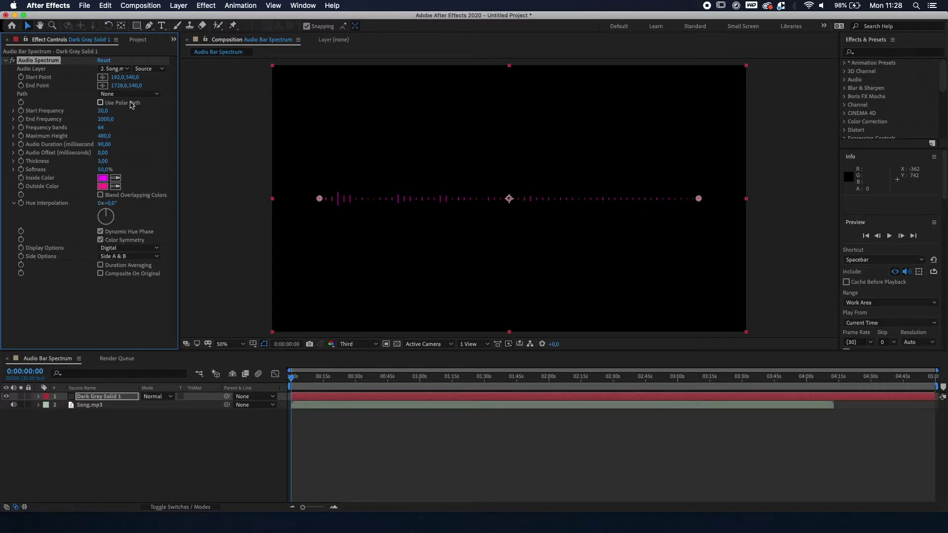
{"action": "left_click", "coordinate": [89, 405]}
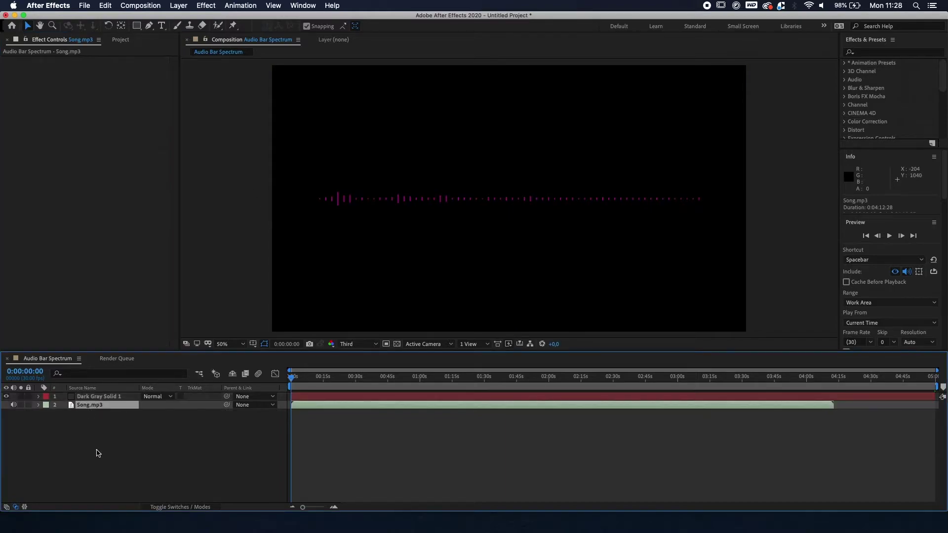
{"action": "left_click", "coordinate": [96, 398]}
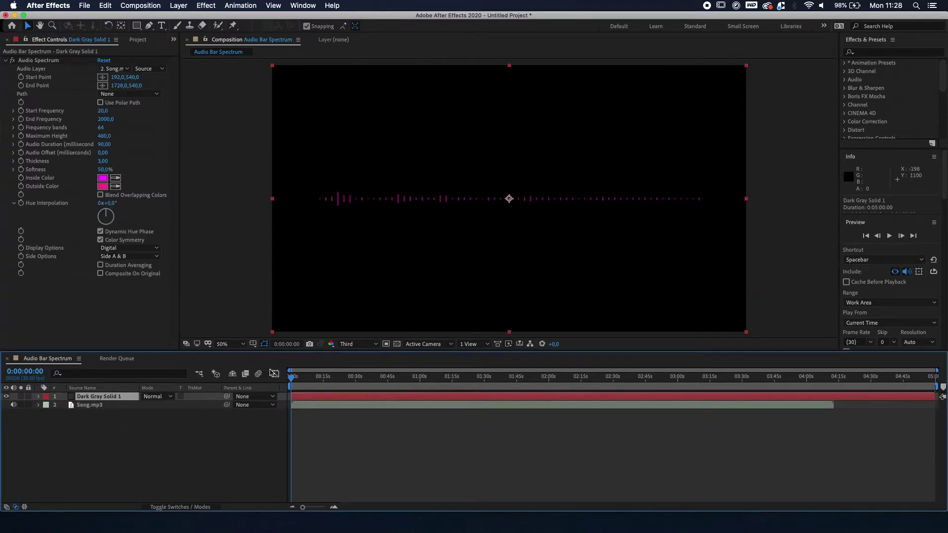
{"action": "left_click_drag", "start_coordinate": [292, 376], "coordinate": [370, 380]}
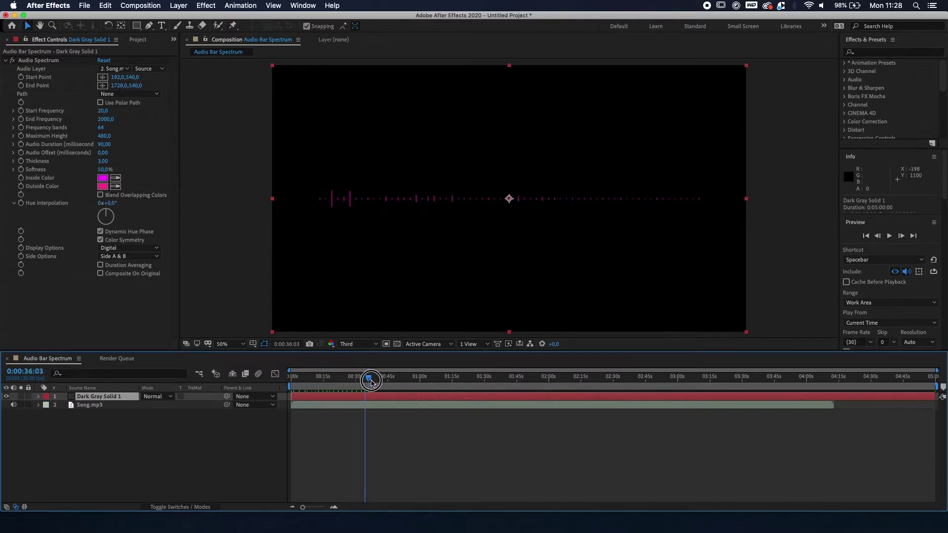
{"action": "mouse_move", "coordinate": [369, 380]}
{"action": "left_mouse_down"}
{"action": "mouse_move", "coordinate": [504, 375]}
{"action": "mouse_move", "coordinate": [292, 369]}
{"action": "left_mouse_up"}
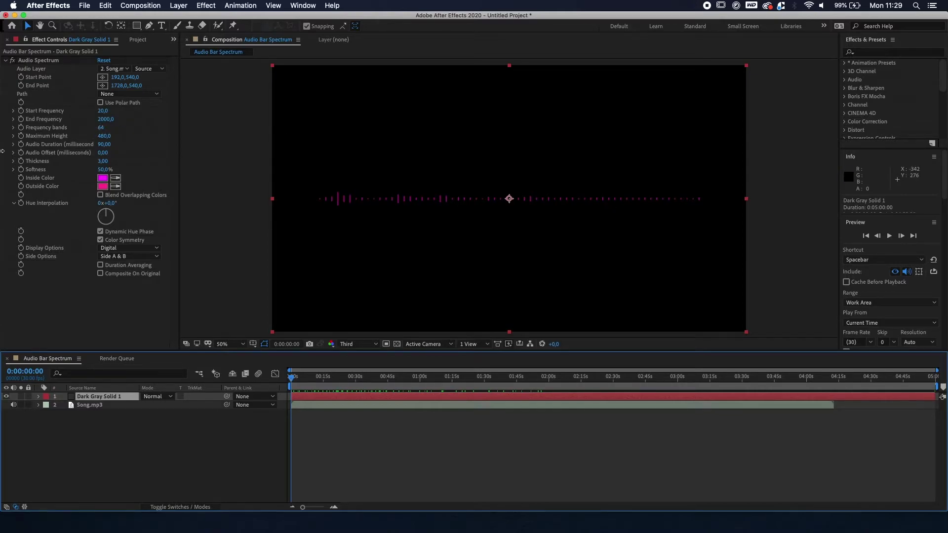
Set the Audio Spectrum End Frequency to 750, scrubbing the timeline to check the bars
{"action": "mouse_move", "coordinate": [105, 119]}
{"action": "left_mouse_down"}
{"action": "mouse_move", "coordinate": [416, 126]}
{"action": "mouse_move", "coordinate": [536, 139]}
{"action": "left_mouse_up"}
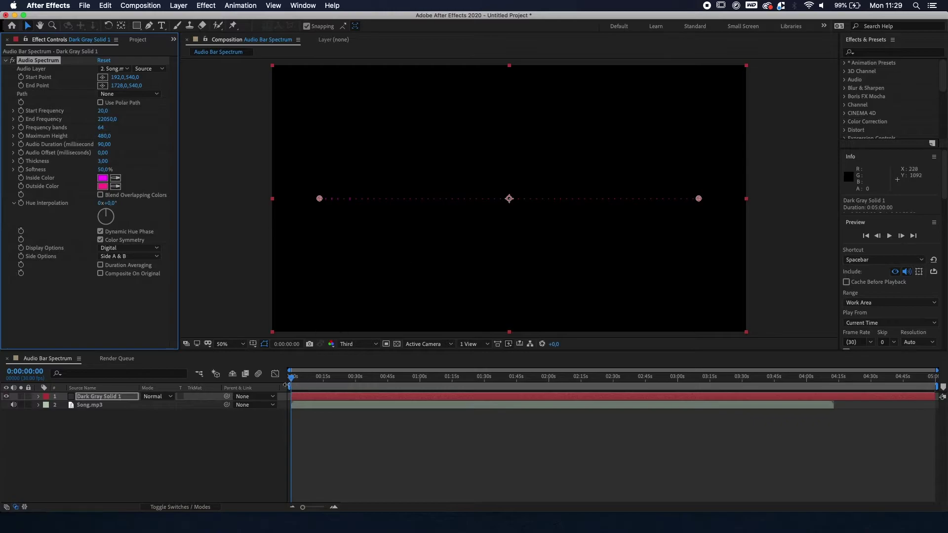
{"action": "left_click_drag", "start_coordinate": [295, 383], "coordinate": [695, 380]}
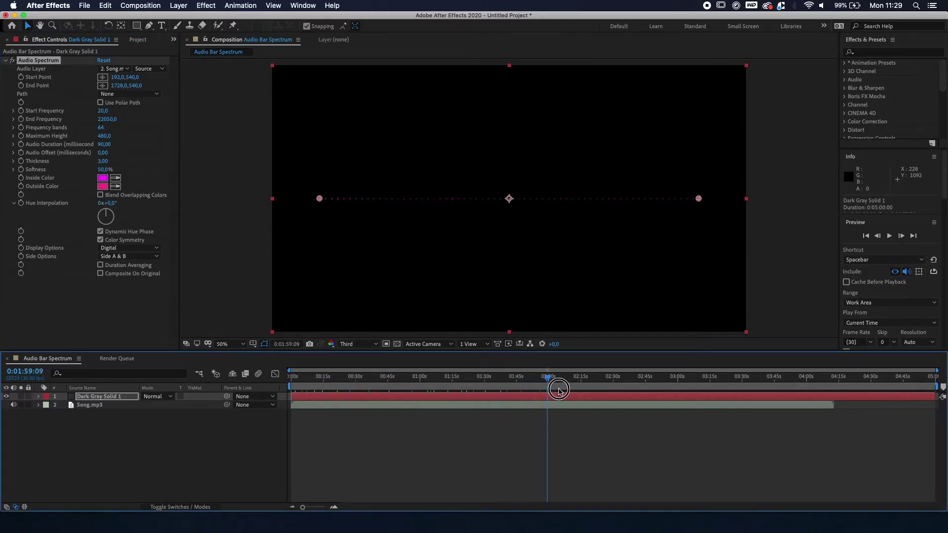
{"action": "left_click_drag", "start_coordinate": [695, 380], "coordinate": [188, 387]}
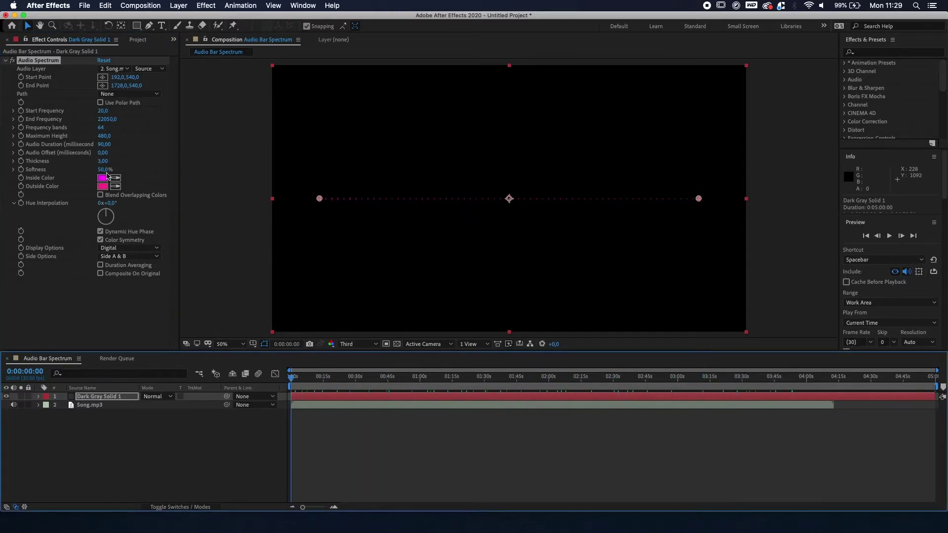
{"action": "left_click", "coordinate": [108, 119]}
{"action": "type", "text": "800"}
{"action": "key", "text": "Return"}
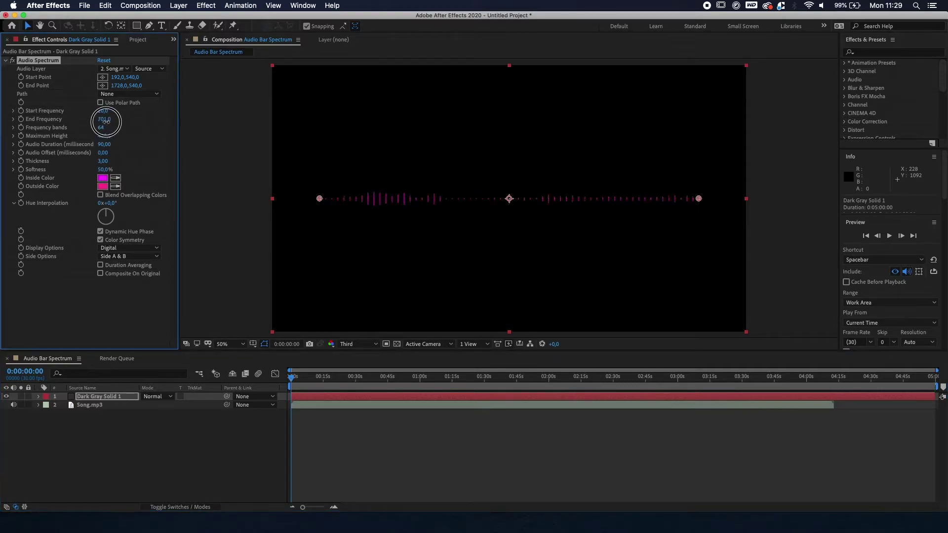
{"action": "left_click_drag", "start_coordinate": [106, 120], "coordinate": [100, 123]}
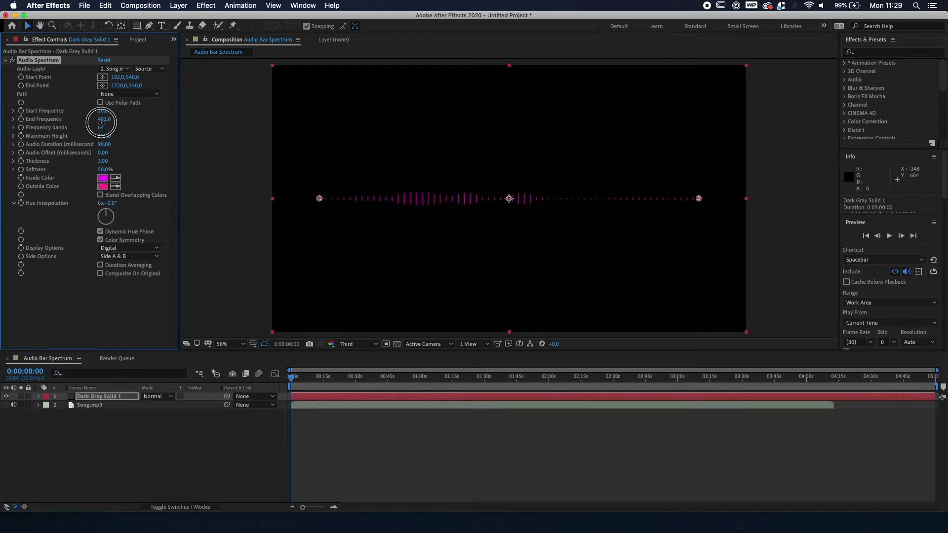
{"action": "mouse_move", "coordinate": [293, 378]}
{"action": "left_mouse_down"}
{"action": "mouse_move", "coordinate": [569, 391]}
{"action": "mouse_move", "coordinate": [202, 385]}
{"action": "left_mouse_up"}
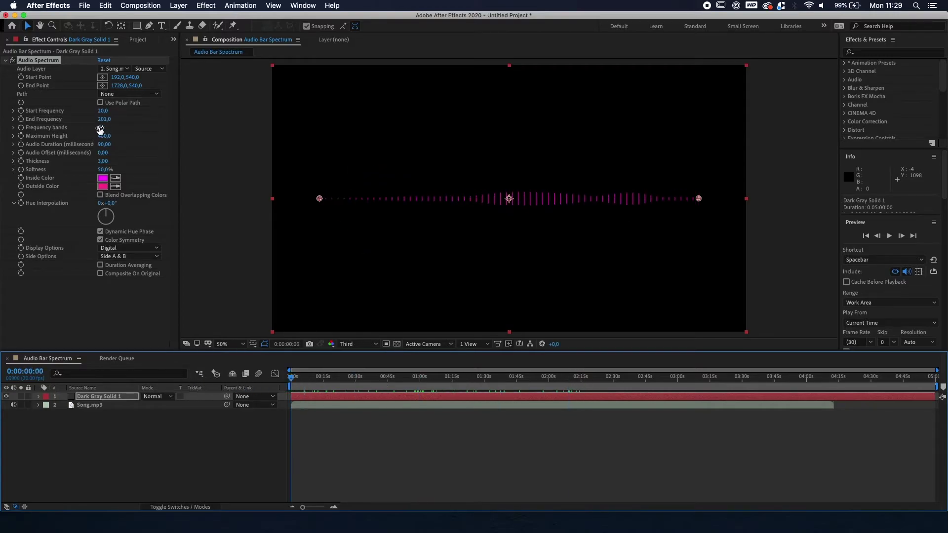
{"action": "left_click", "coordinate": [104, 120]}
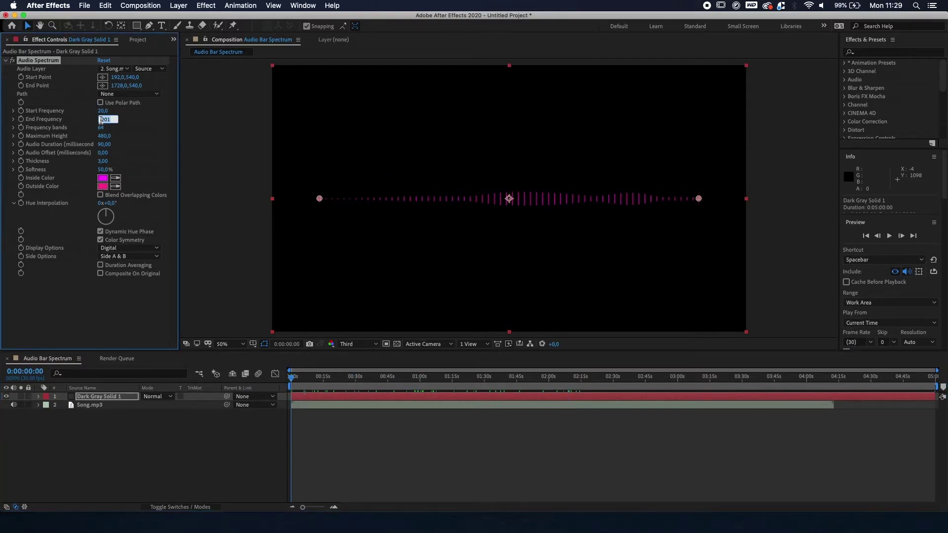
{"action": "type", "text": "750"}
{"action": "key", "text": "Return"}
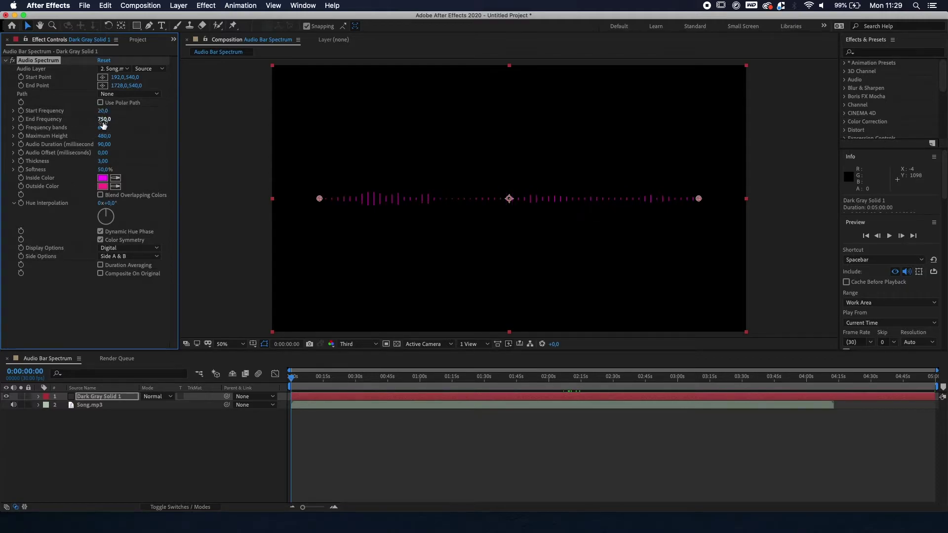
Set Frequency bands to 125 and preview the spectrum at different moments
{"action": "mouse_move", "coordinate": [293, 380]}
{"action": "left_mouse_down"}
{"action": "mouse_move", "coordinate": [638, 378]}
{"action": "mouse_move", "coordinate": [260, 391]}
{"action": "left_mouse_up"}
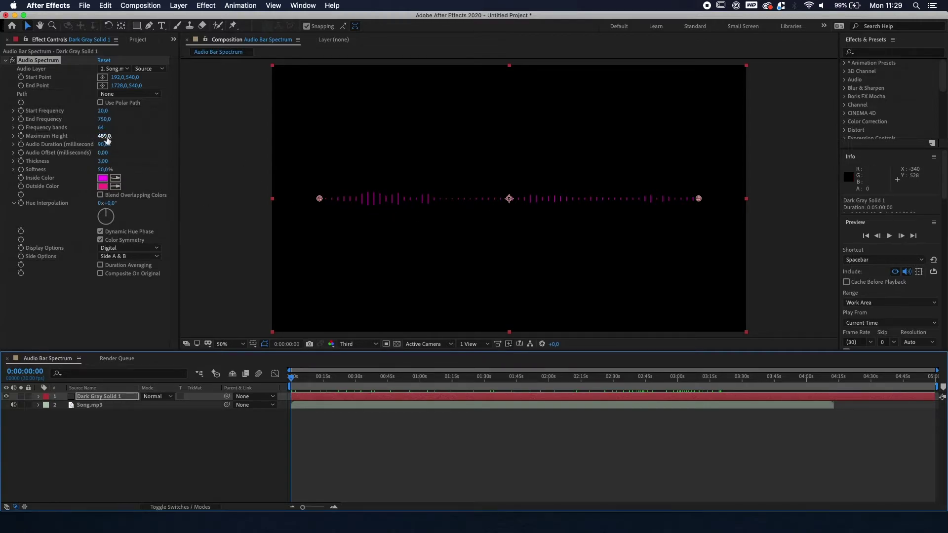
{"action": "mouse_move", "coordinate": [102, 128]}
{"action": "left_mouse_down"}
{"action": "mouse_move", "coordinate": [76, 124]}
{"action": "mouse_move", "coordinate": [766, 180]}
{"action": "left_mouse_up"}
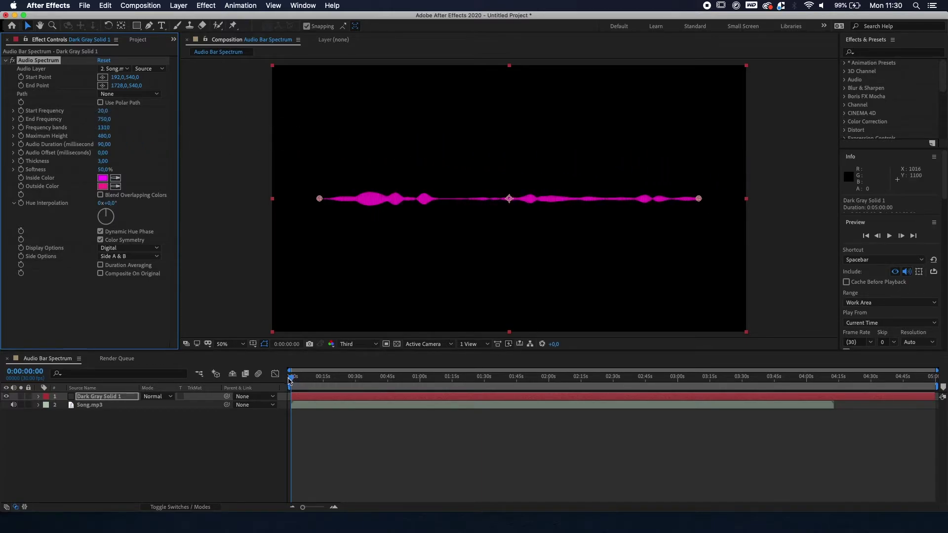
{"action": "mouse_move", "coordinate": [290, 380]}
{"action": "left_mouse_down"}
{"action": "mouse_move", "coordinate": [380, 381]}
{"action": "mouse_move", "coordinate": [291, 382]}
{"action": "left_mouse_up"}
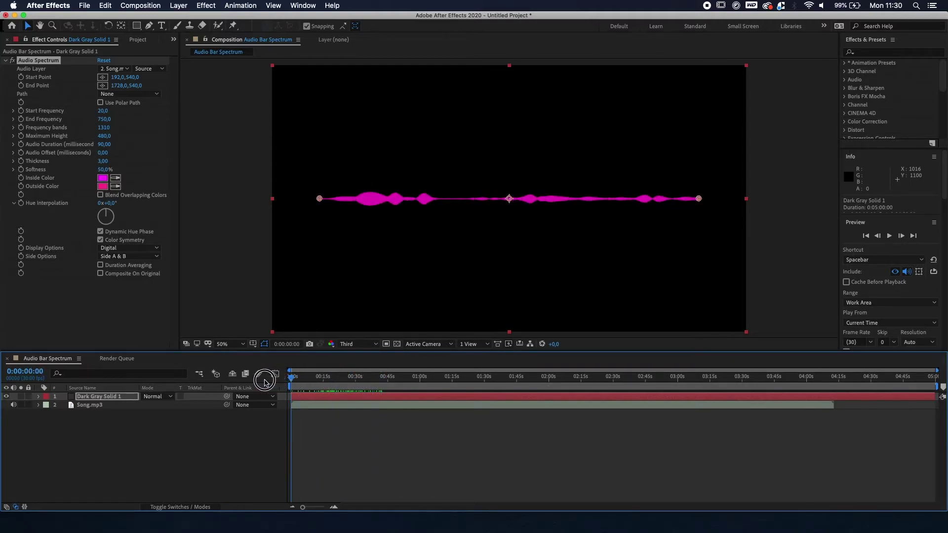
{"action": "left_click", "coordinate": [106, 136]}
{"action": "type", "text": "125"}
{"action": "key", "text": "Return"}
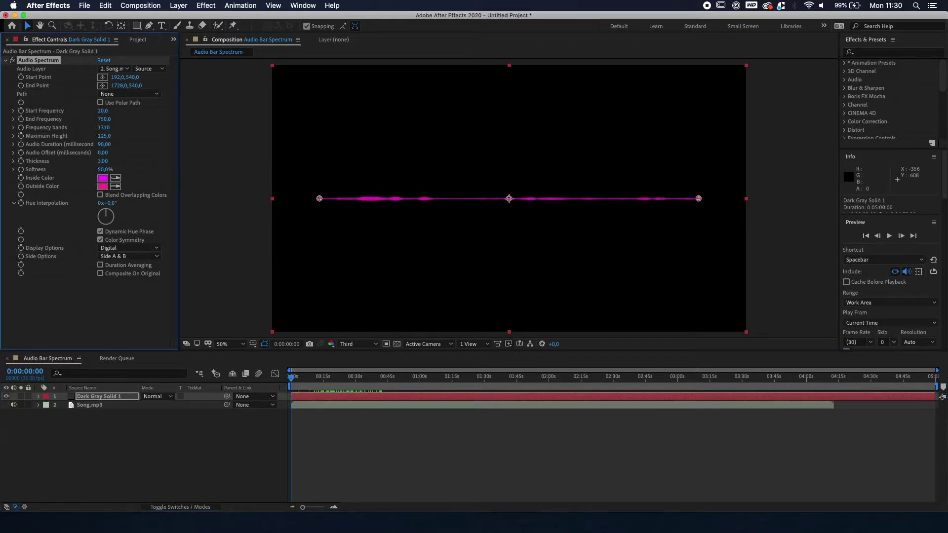
{"action": "left_click", "coordinate": [104, 128]}
{"action": "type", "text": "125"}
{"action": "key", "text": "Return"}
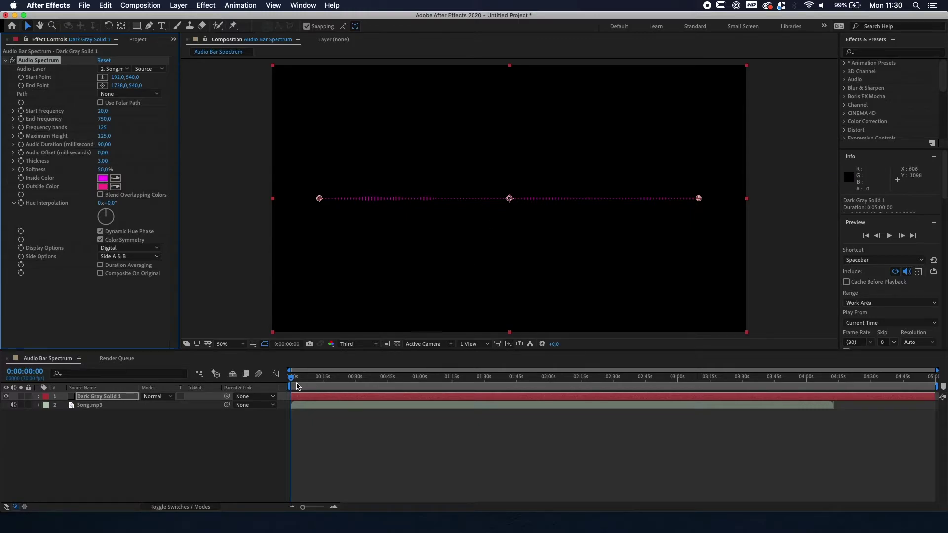
Try several Maximum Height values, settle on 800, and preview the bars
{"action": "left_click_drag", "start_coordinate": [103, 141], "coordinate": [87, 140]}
{"action": "left_click_drag", "start_coordinate": [288, 377], "coordinate": [446, 390]}
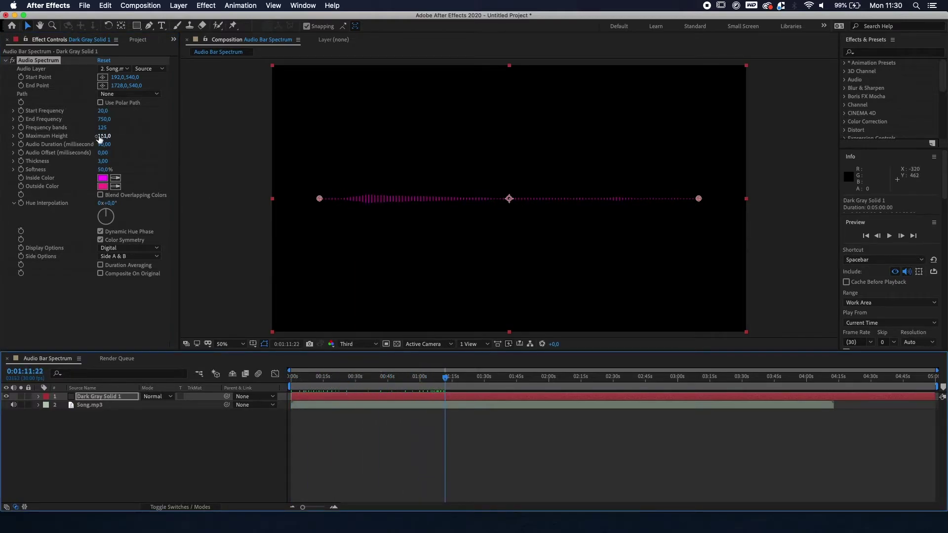
{"action": "mouse_move", "coordinate": [103, 136]}
{"action": "left_mouse_down"}
{"action": "mouse_move", "coordinate": [453, 174]}
{"action": "mouse_move", "coordinate": [658, 229]}
{"action": "left_mouse_up"}
{"action": "mouse_move", "coordinate": [445, 385]}
{"action": "left_mouse_down"}
{"action": "mouse_move", "coordinate": [586, 381]}
{"action": "mouse_move", "coordinate": [334, 371]}
{"action": "mouse_move", "coordinate": [540, 346]}
{"action": "mouse_move", "coordinate": [303, 348]}
{"action": "left_mouse_up"}
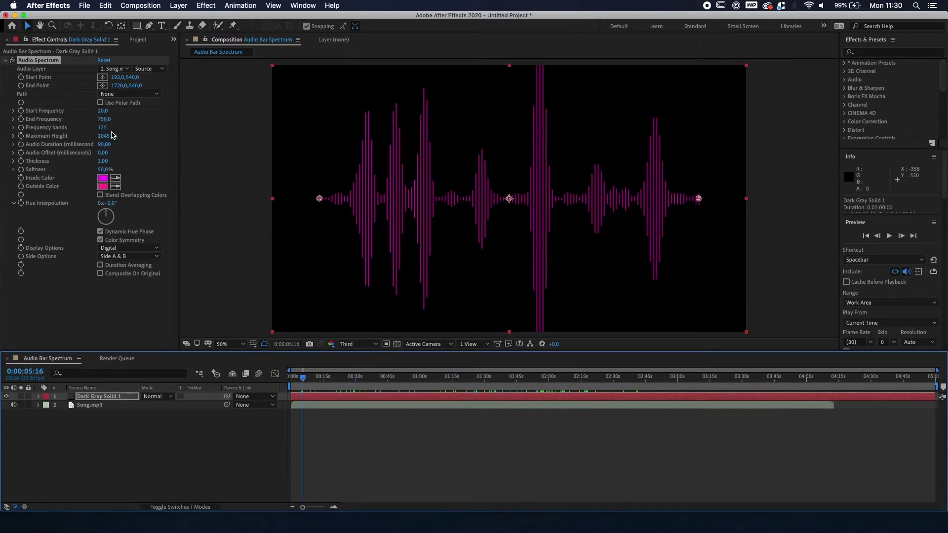
{"action": "left_click_drag", "start_coordinate": [111, 136], "coordinate": [18, 133]}
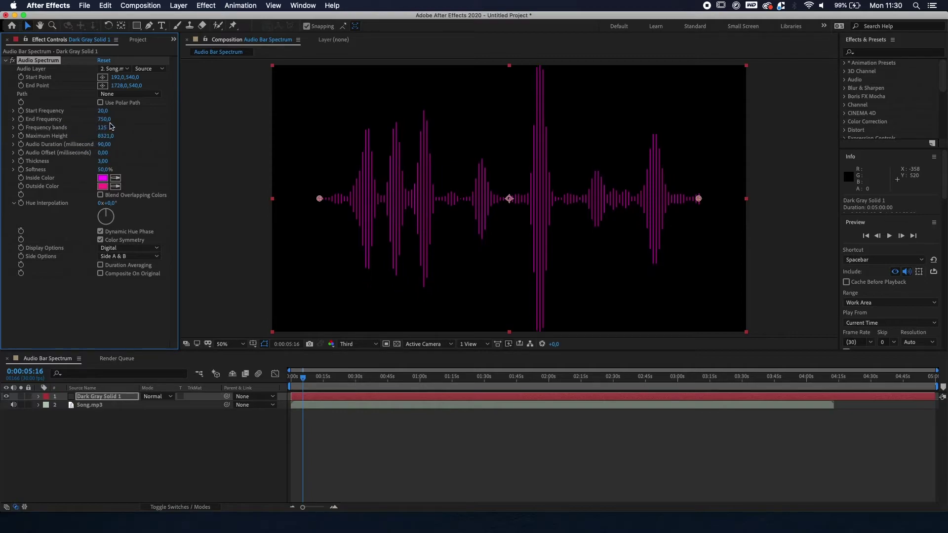
{"action": "left_click_drag", "start_coordinate": [107, 137], "coordinate": [30, 137]}
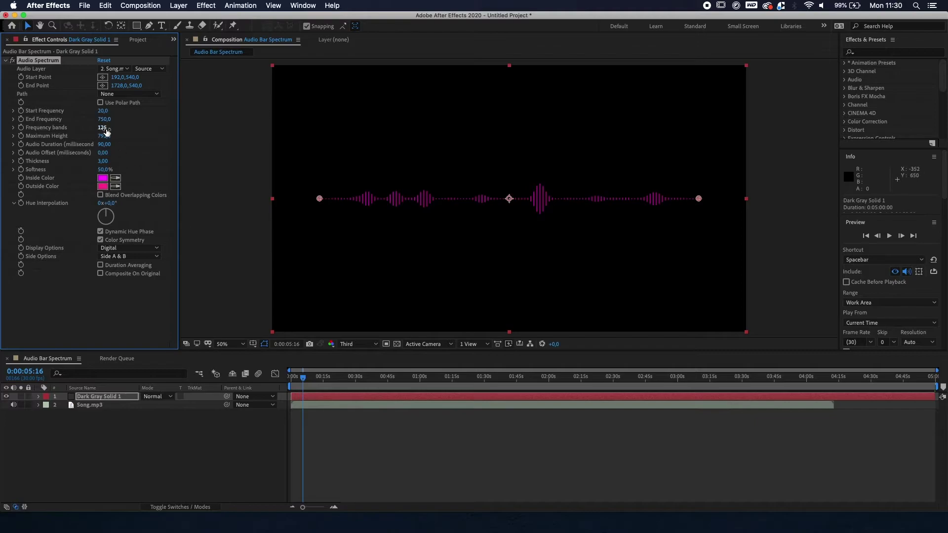
{"action": "left_click", "coordinate": [107, 136]}
{"action": "type", "text": "800"}
{"action": "key", "text": "Return"}
{"action": "left_click_drag", "start_coordinate": [306, 381], "coordinate": [347, 379]}
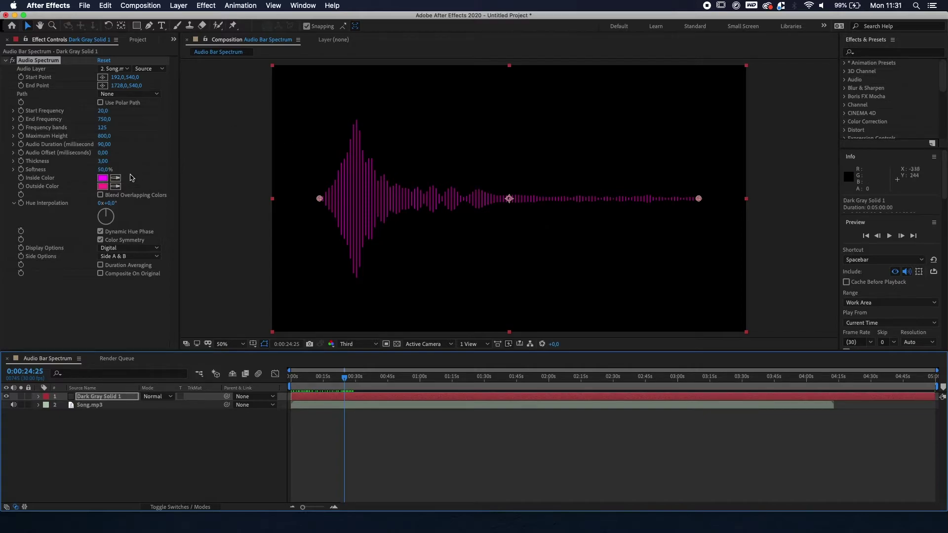
Try different bar Thickness values, including 10, before settling on 8
{"action": "left_click", "coordinate": [21, 161]}
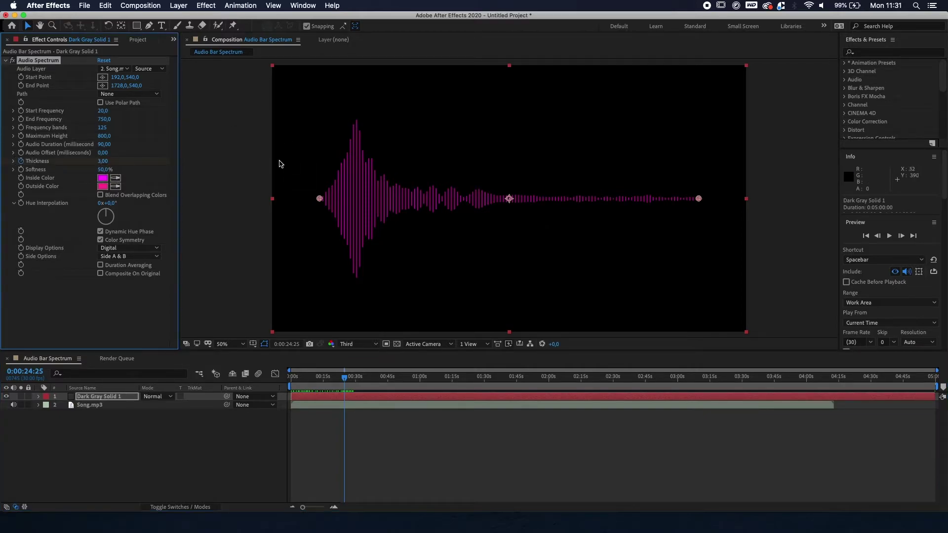
{"action": "left_click_drag", "start_coordinate": [102, 161], "coordinate": [76, 157]}
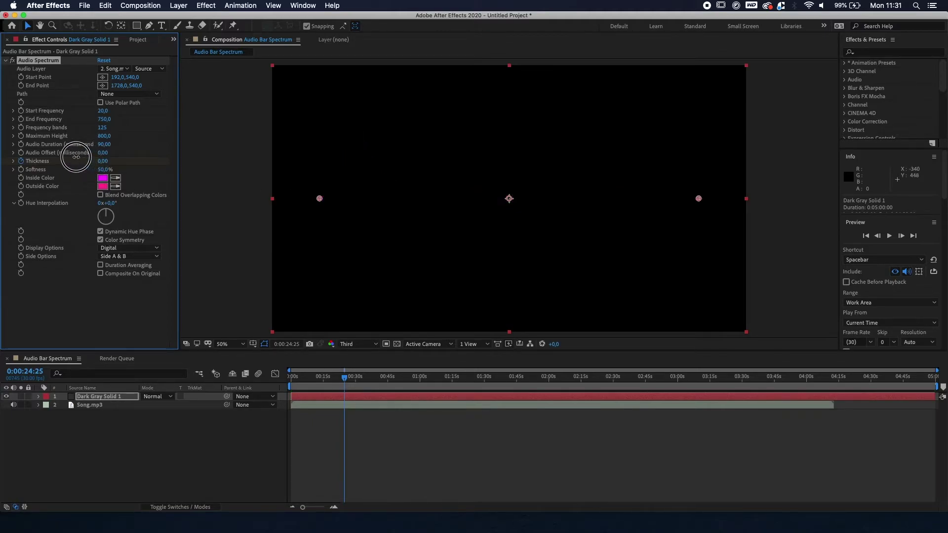
{"action": "mouse_move", "coordinate": [76, 156]}
{"action": "left_mouse_down"}
{"action": "mouse_move", "coordinate": [724, 175]}
{"action": "mouse_move", "coordinate": [91, 158]}
{"action": "mouse_move", "coordinate": [127, 159]}
{"action": "mouse_move", "coordinate": [109, 161]}
{"action": "left_mouse_up"}
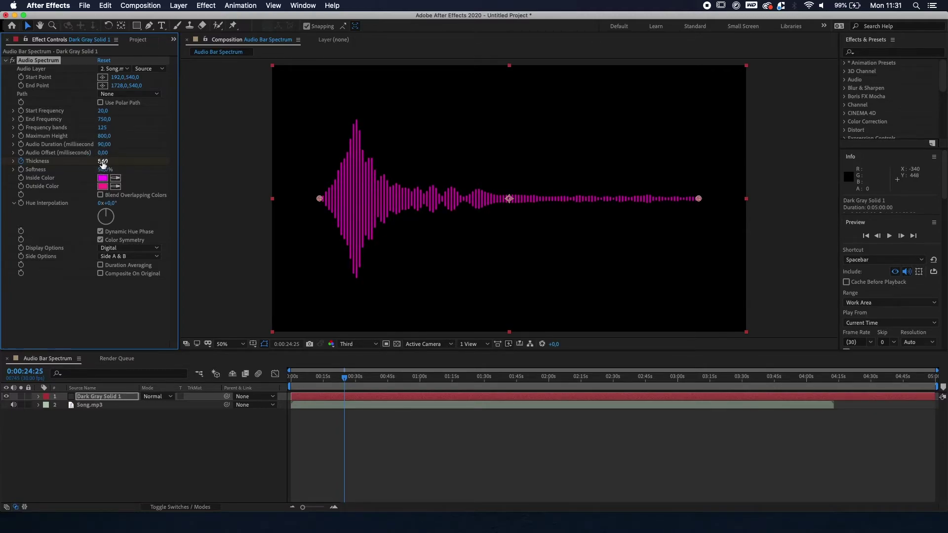
{"action": "left_click", "coordinate": [103, 162]}
{"action": "key", "text": "Return"}
{"action": "left_click", "coordinate": [104, 161]}
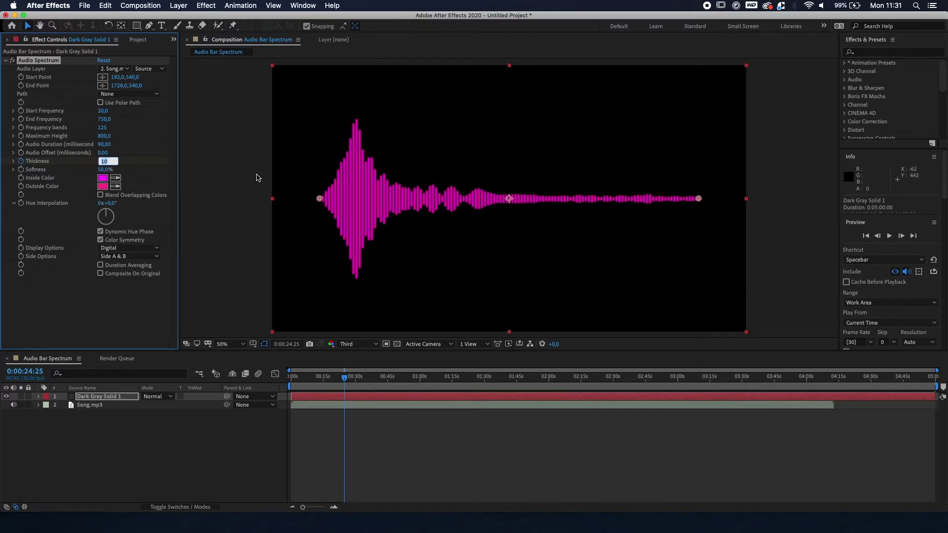
{"action": "type", "text": "8"}
{"action": "key", "text": "Return"}
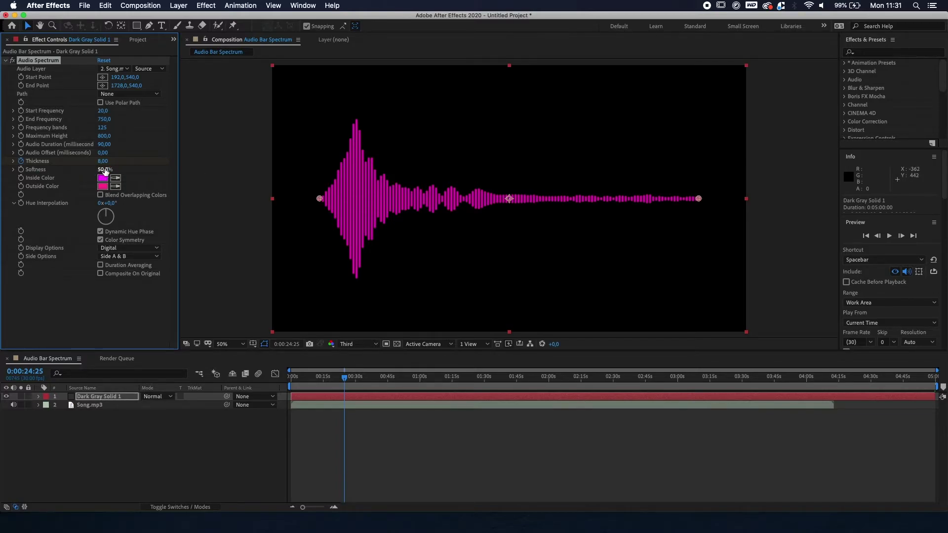
Try a range of bar Softness values, then enter 30% as the final value
{"action": "left_click_drag", "start_coordinate": [104, 171], "coordinate": [2, 169]}
{"action": "left_click_drag", "start_coordinate": [103, 171], "coordinate": [596, 171]}
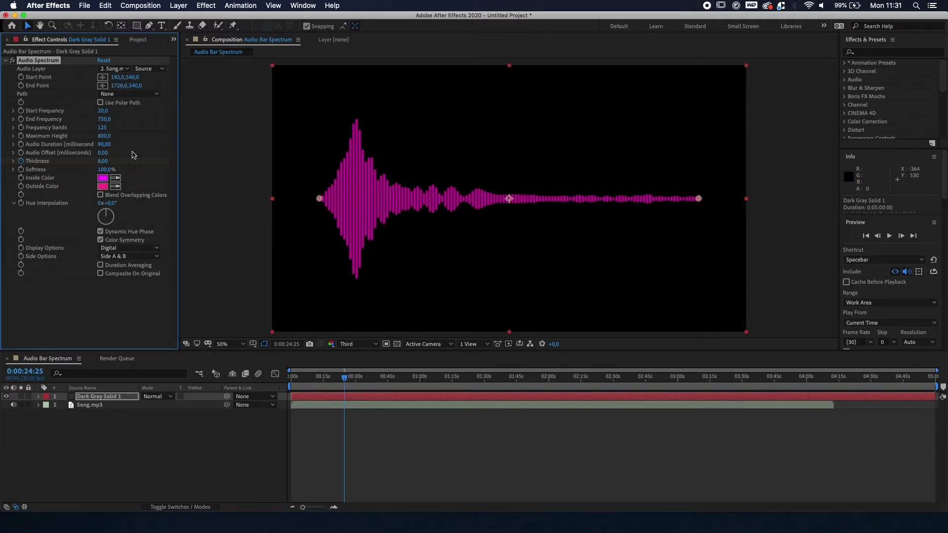
{"action": "left_click_drag", "start_coordinate": [109, 171], "coordinate": [77, 170]}
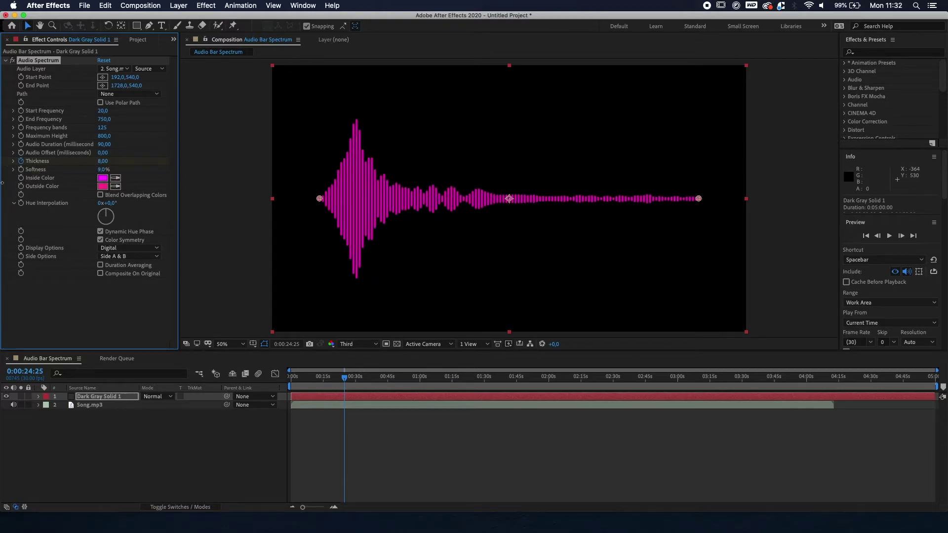
{"action": "left_click_drag", "start_coordinate": [102, 171], "coordinate": [70, 170]}
{"action": "left_click", "coordinate": [109, 172]}
{"action": "left_click_drag", "start_coordinate": [109, 173], "coordinate": [211, 176]}
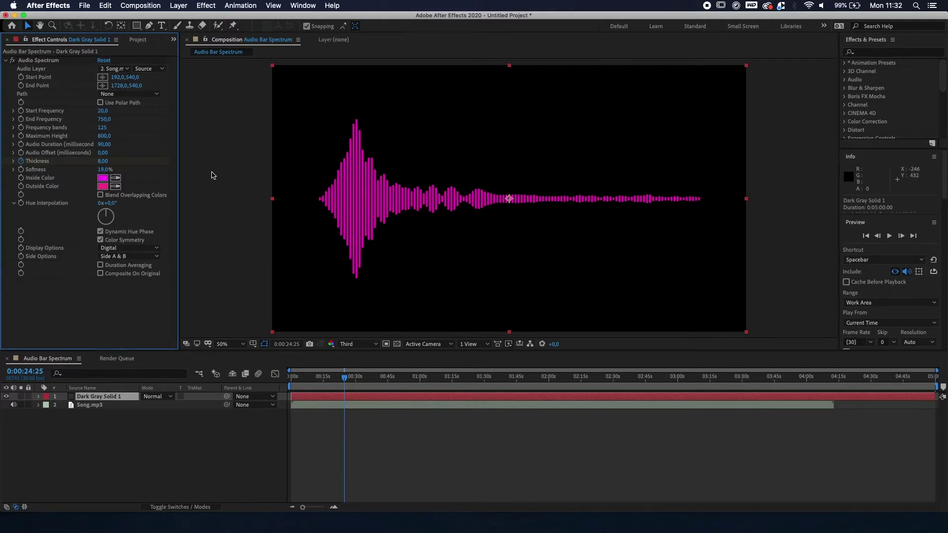
{"action": "left_click", "coordinate": [105, 170]}
{"action": "type", "text": "30"}
{"action": "key", "text": "Return"}
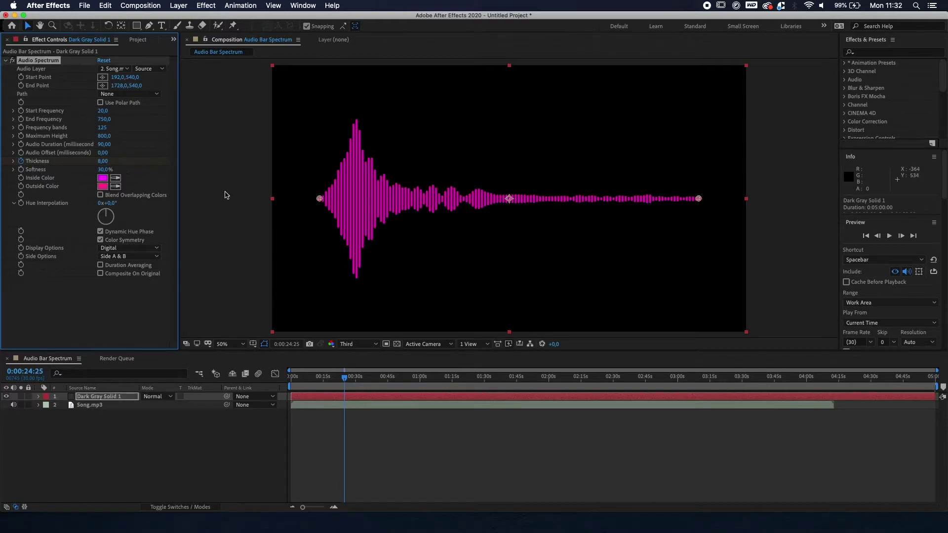
Set the Inside Color to bright sky blue 0FB9FF, copying its hex code
{"action": "left_click", "coordinate": [104, 179]}
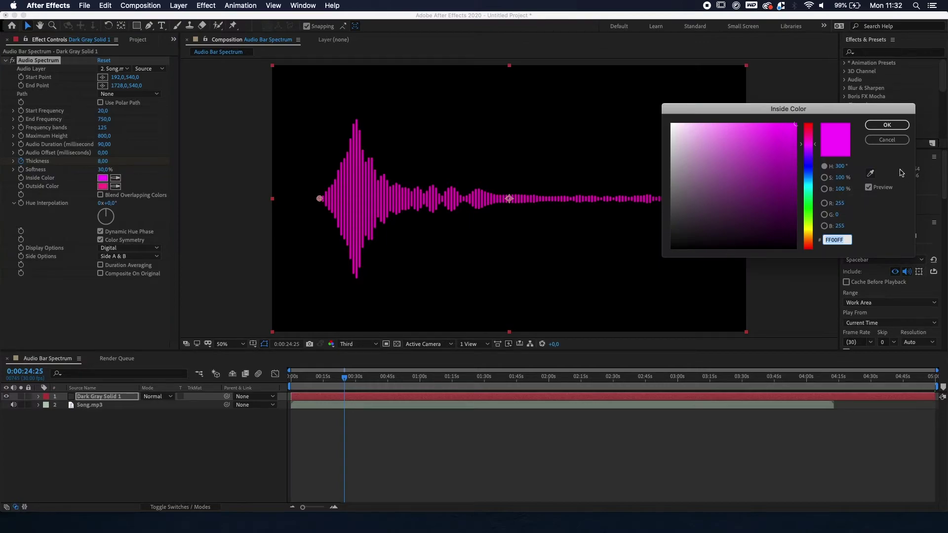
{"action": "left_click_drag", "start_coordinate": [772, 169], "coordinate": [597, 97]}
{"action": "left_click", "coordinate": [887, 125]}
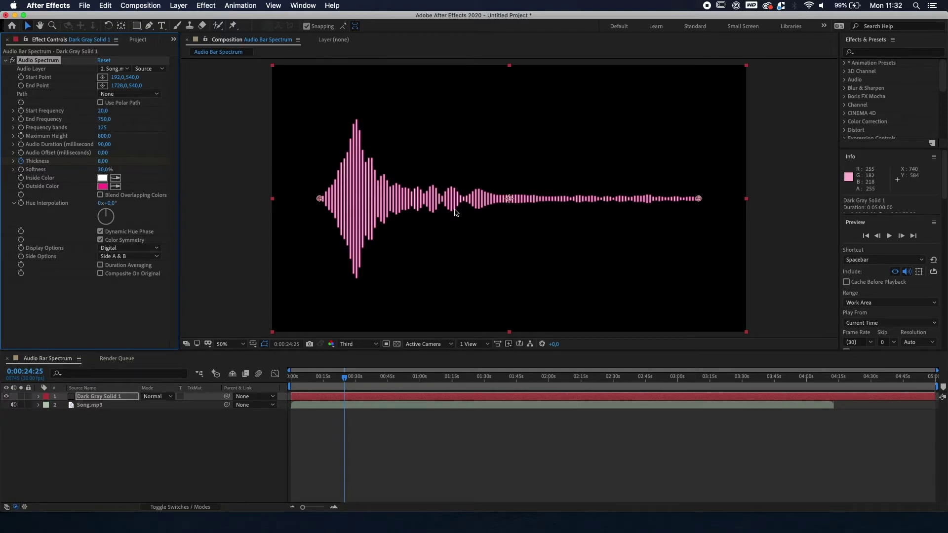
{"action": "left_click", "coordinate": [104, 179]}
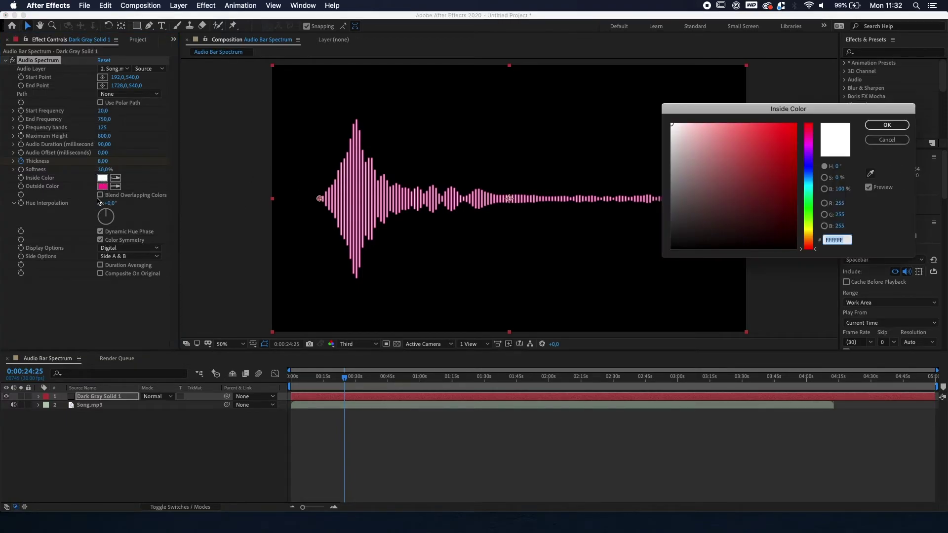
{"action": "left_click_drag", "start_coordinate": [805, 211], "coordinate": [813, 181]}
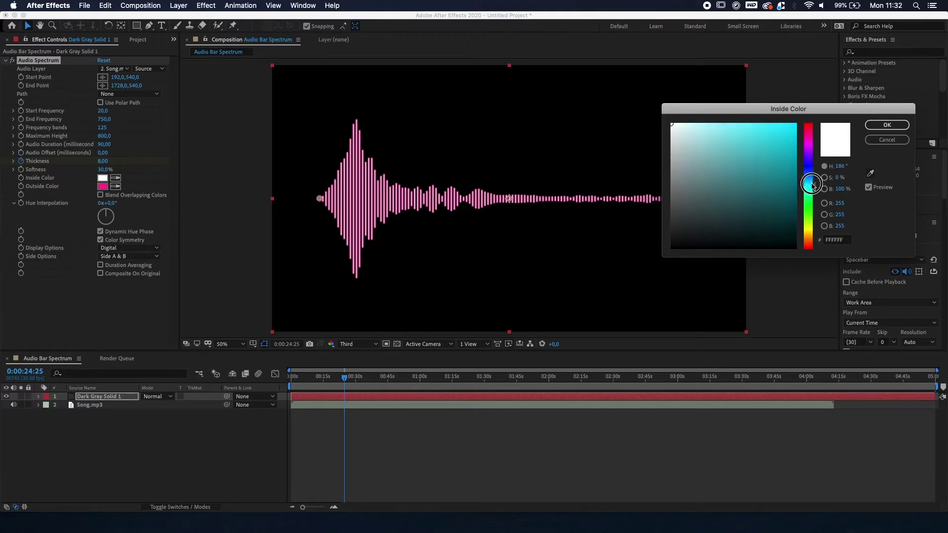
{"action": "left_click_drag", "start_coordinate": [774, 130], "coordinate": [789, 100]}
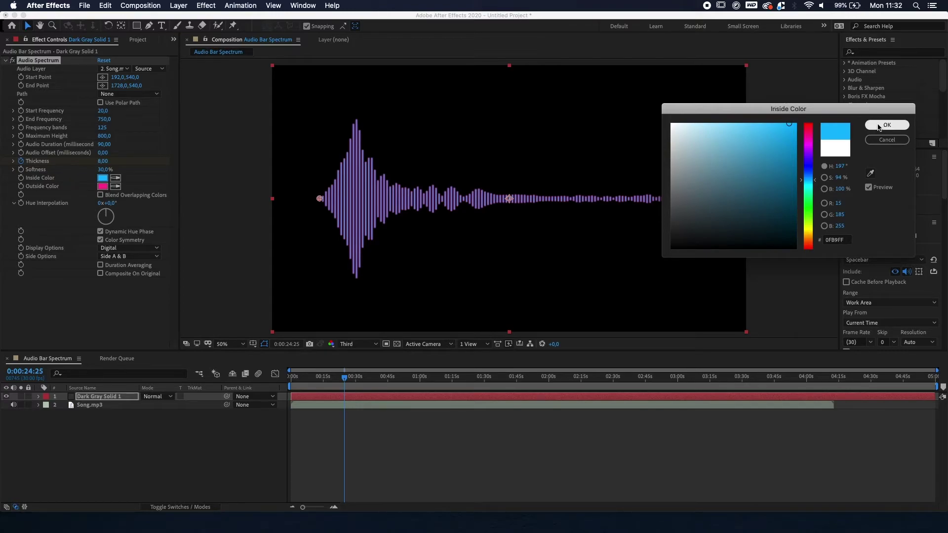
{"action": "left_click", "coordinate": [837, 240]}
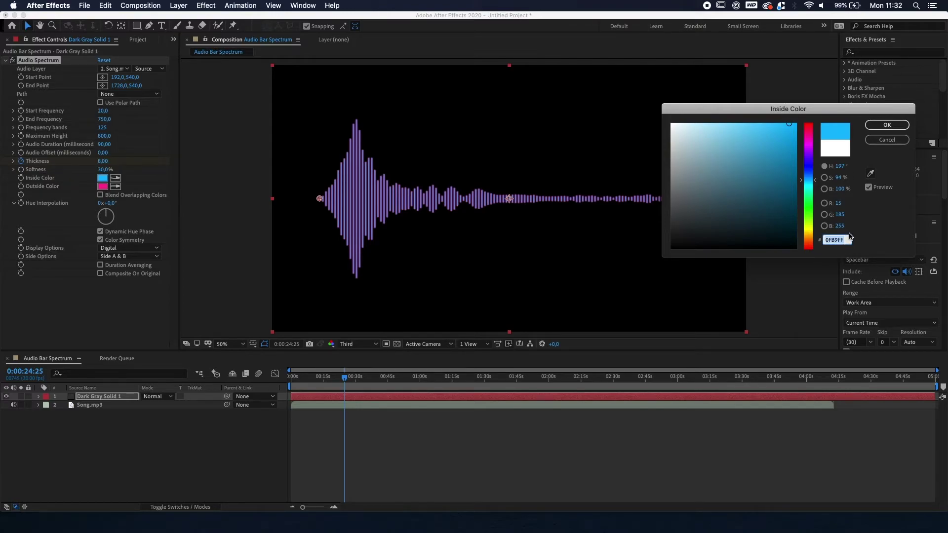
{"action": "left_click", "coordinate": [887, 125]}
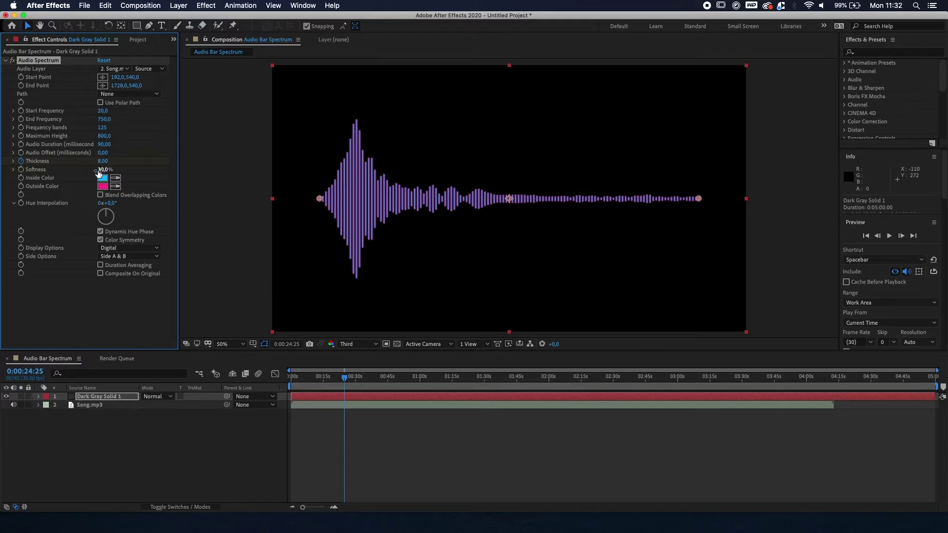
Set the Outside Color to a darker blue based on the same hex
{"action": "left_click", "coordinate": [106, 185]}
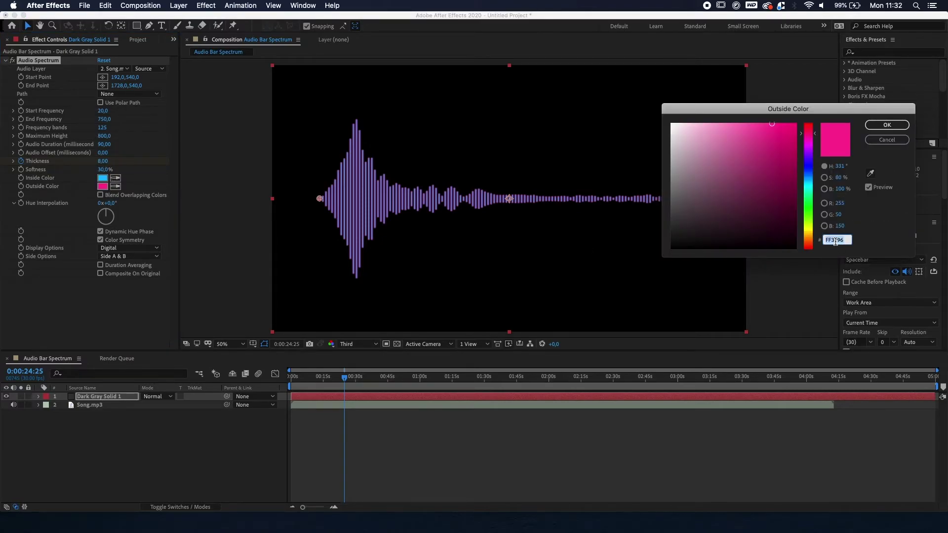
{"action": "type", "text": "0FB9FF"}
{"action": "left_click_drag", "start_coordinate": [788, 138], "coordinate": [788, 194]}
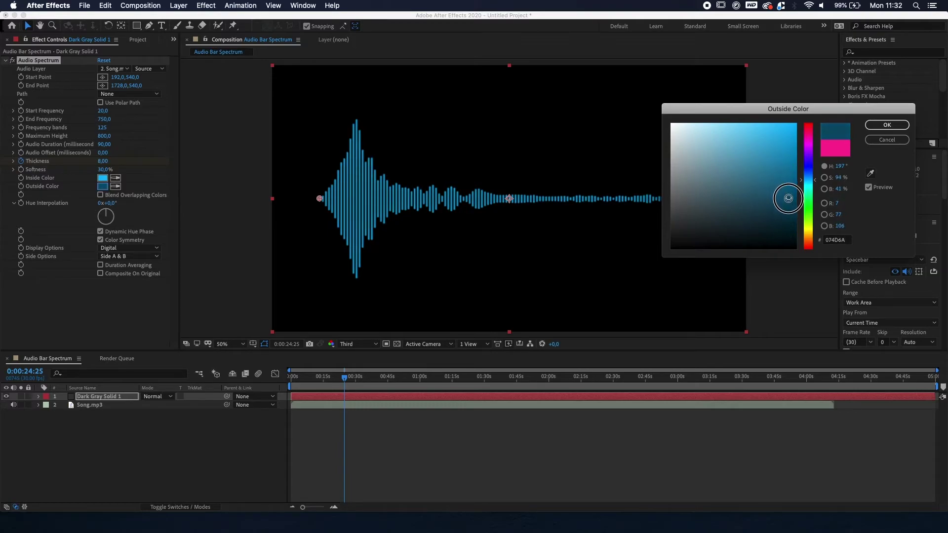
{"action": "left_click_drag", "start_coordinate": [788, 194], "coordinate": [788, 201]}
{"action": "left_click", "coordinate": [885, 128]}
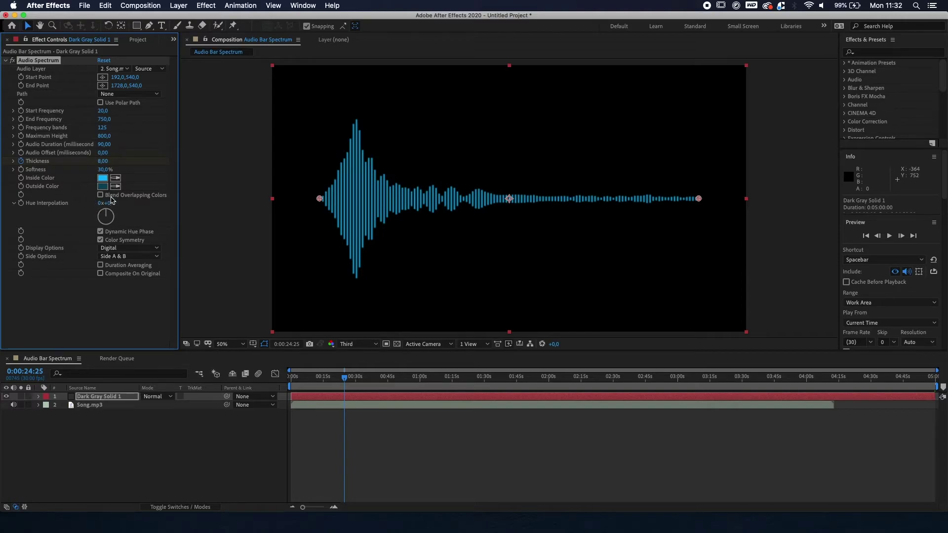
Rotate the Hue Interpolation dial to spread the bar colours across more hues
{"action": "left_click", "coordinate": [102, 187]}
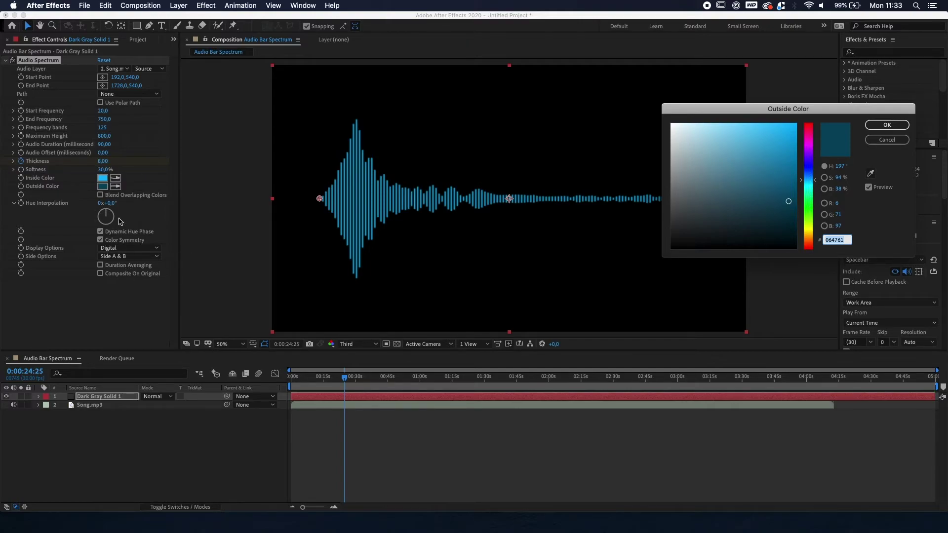
{"action": "left_click", "coordinate": [887, 125]}
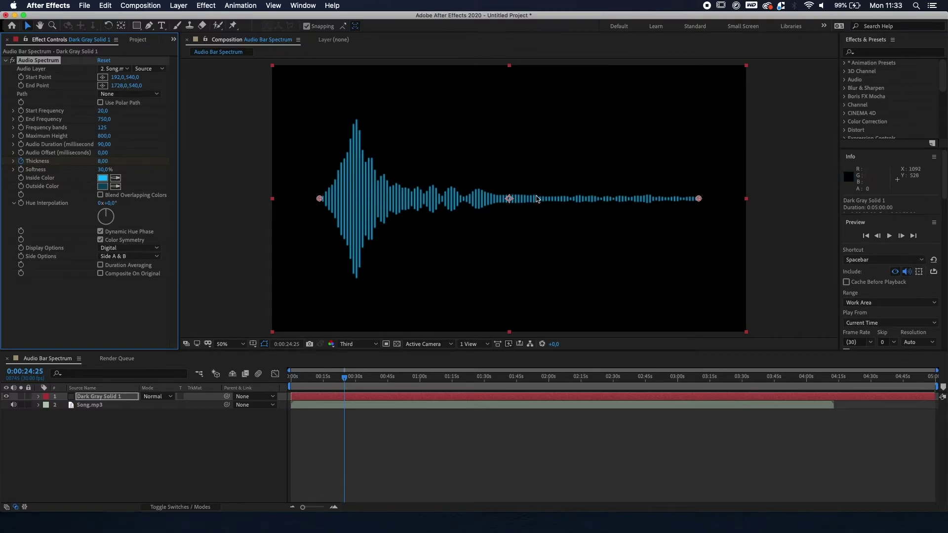
{"action": "mouse_move", "coordinate": [104, 213]}
{"action": "left_mouse_down"}
{"action": "mouse_move", "coordinate": [124, 239]}
{"action": "mouse_move", "coordinate": [110, 208]}
{"action": "mouse_move", "coordinate": [94, 202]}
{"action": "mouse_move", "coordinate": [74, 203]}
{"action": "mouse_move", "coordinate": [65, 223]}
{"action": "left_mouse_up"}
{"action": "left_click", "coordinate": [103, 186]}
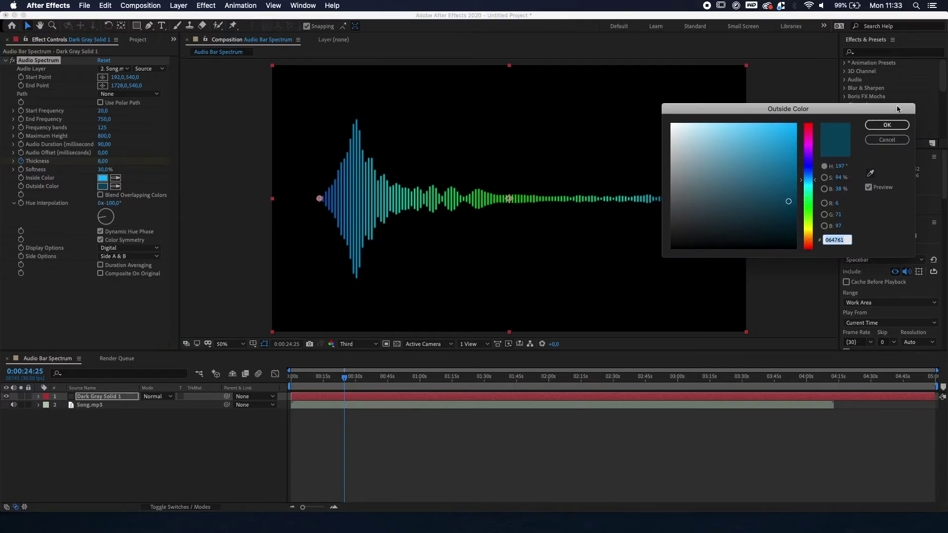
{"action": "left_click", "coordinate": [887, 125]}
{"action": "left_click_drag", "start_coordinate": [98, 223], "coordinate": [106, 212]}
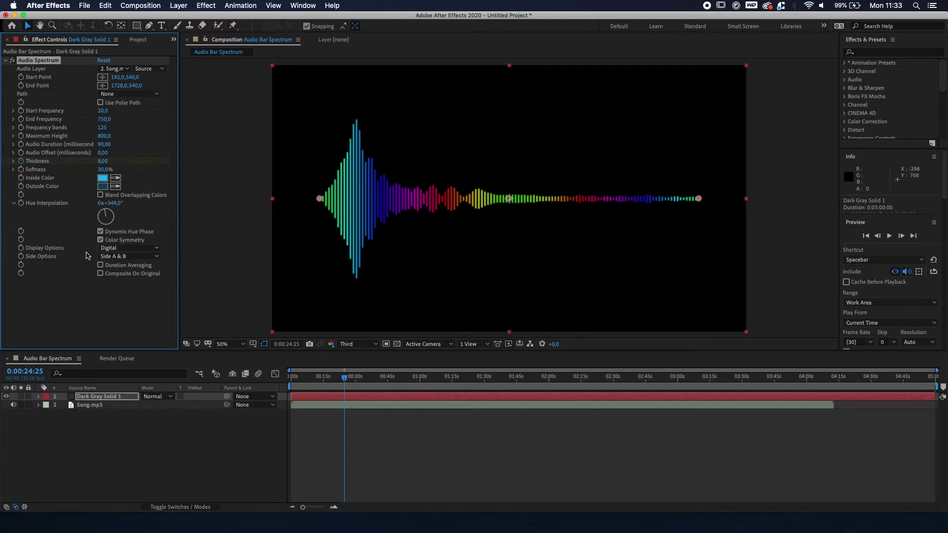
Toggle Color Symmetry off and on, leaving it checked
{"action": "left_click", "coordinate": [100, 239]}
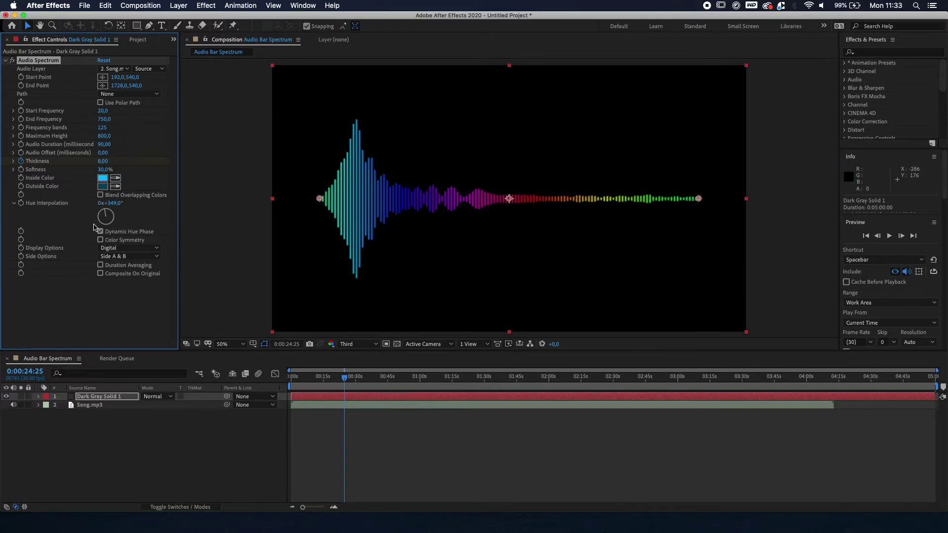
{"action": "left_click", "coordinate": [100, 240]}
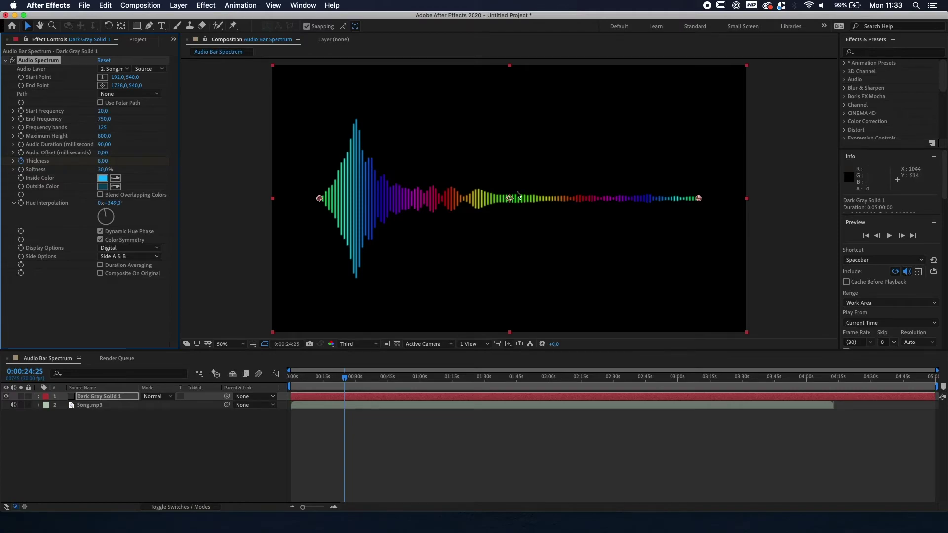
{"action": "left_click", "coordinate": [135, 242]}
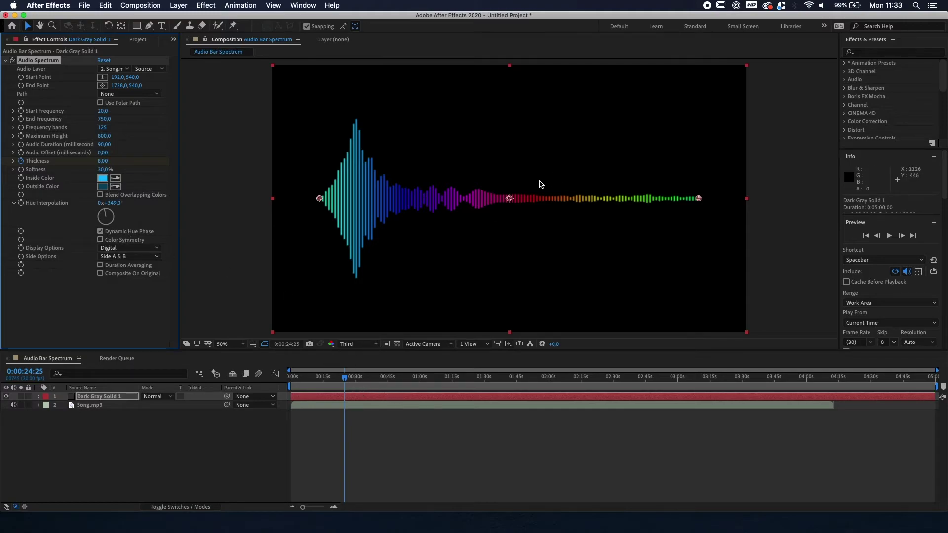
{"action": "left_click", "coordinate": [119, 238]}
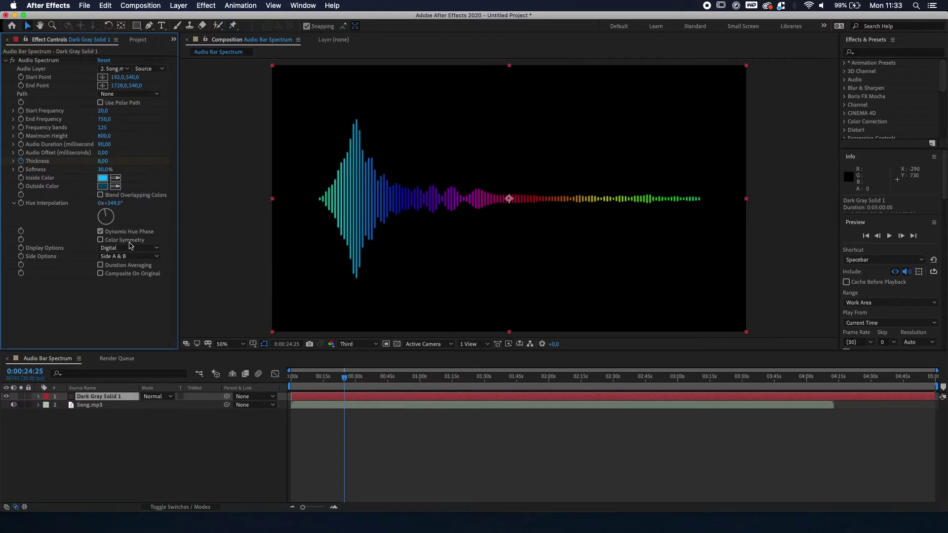
{"action": "left_click", "coordinate": [119, 241]}
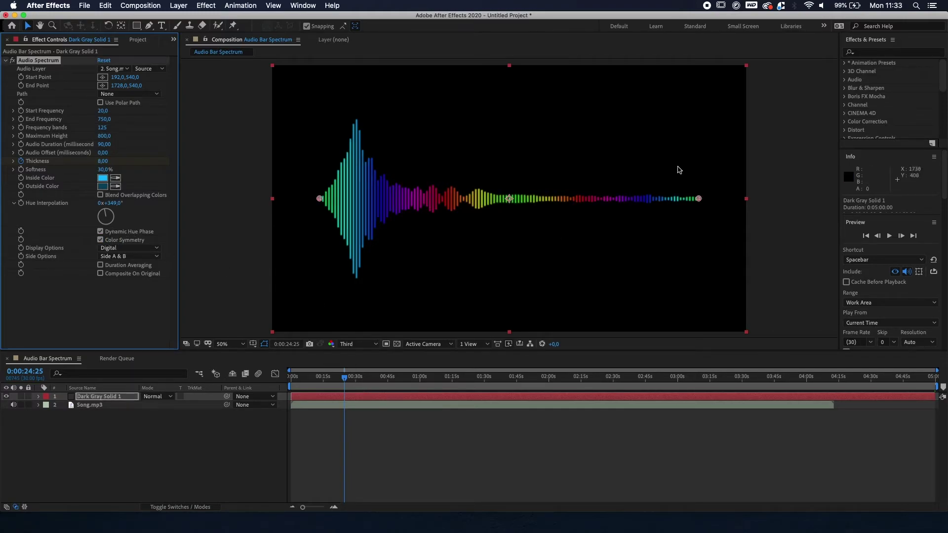
Test Dynamic Hue Phase while scrubbing, keep it on, and set Hue Interpolation to about -92°
{"action": "left_click", "coordinate": [362, 378]}
{"action": "left_click_drag", "start_coordinate": [362, 378], "coordinate": [367, 377]}
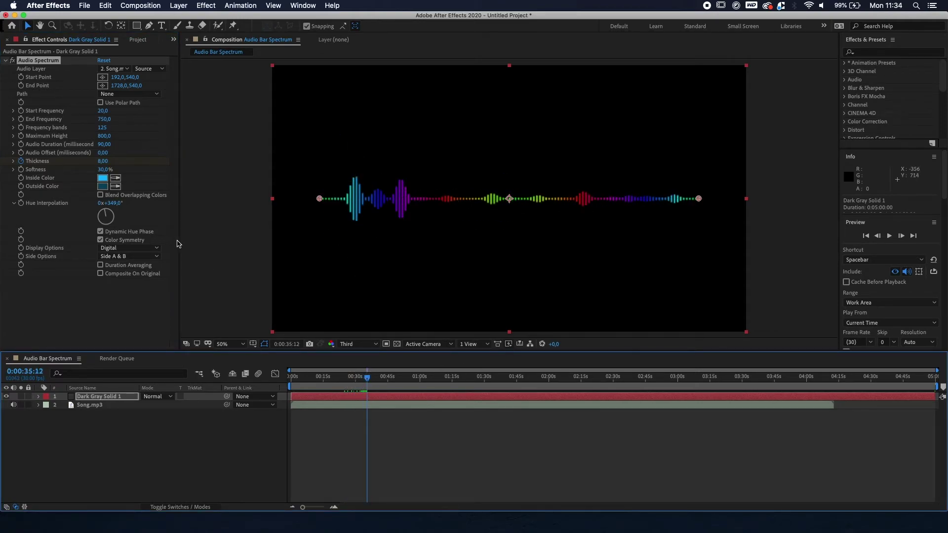
{"action": "left_click", "coordinate": [100, 231]}
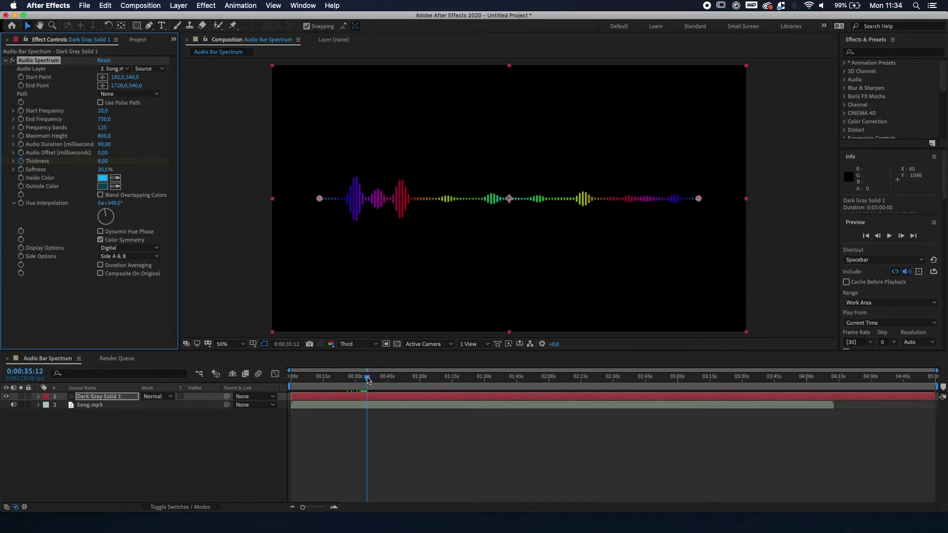
{"action": "mouse_move", "coordinate": [368, 378]}
{"action": "left_mouse_down"}
{"action": "mouse_move", "coordinate": [334, 377]}
{"action": "mouse_move", "coordinate": [285, 397]}
{"action": "left_mouse_up"}
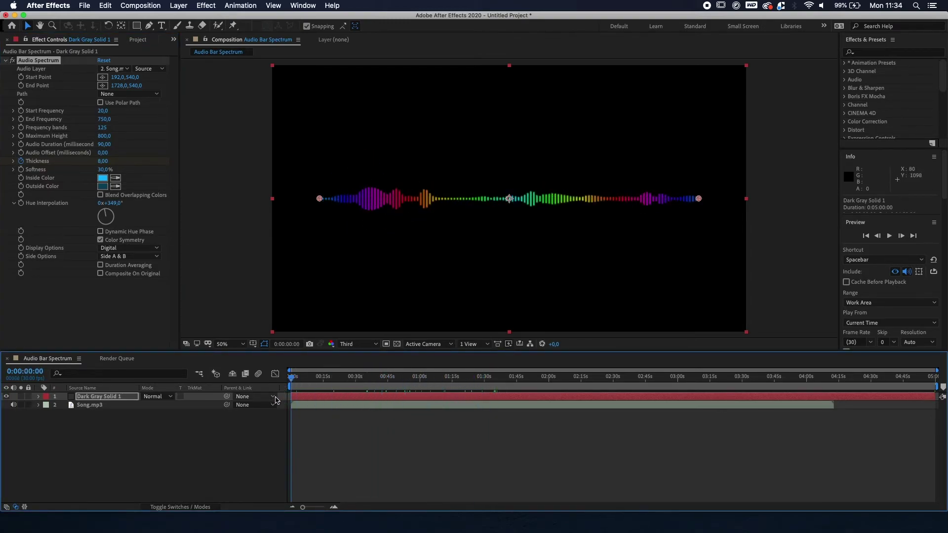
{"action": "left_click", "coordinate": [111, 236]}
{"action": "left_click", "coordinate": [108, 232]}
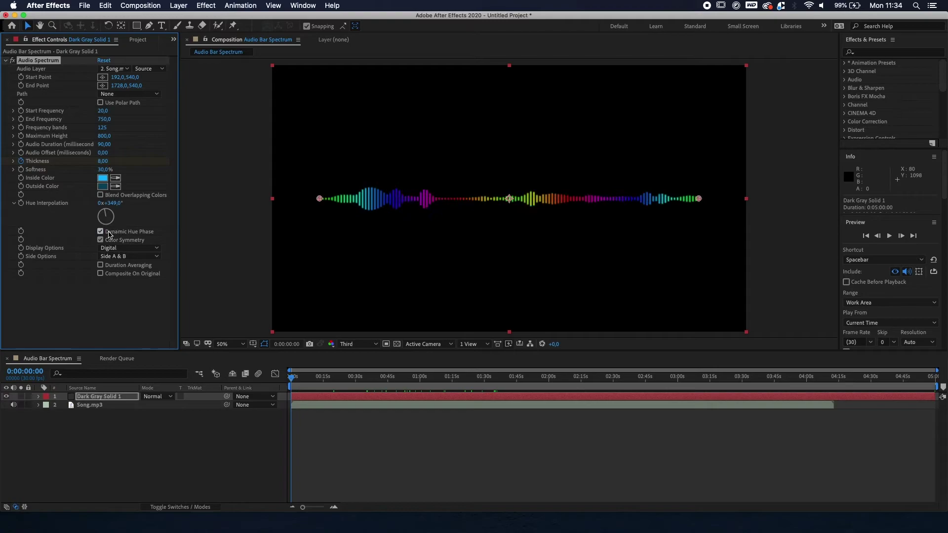
{"action": "mouse_move", "coordinate": [106, 216]}
{"action": "left_mouse_down"}
{"action": "mouse_move", "coordinate": [93, 206]}
{"action": "mouse_move", "coordinate": [82, 222]}
{"action": "left_mouse_up"}
{"action": "right_click", "coordinate": [85, 217]}
{"action": "key", "text": "Escape"}
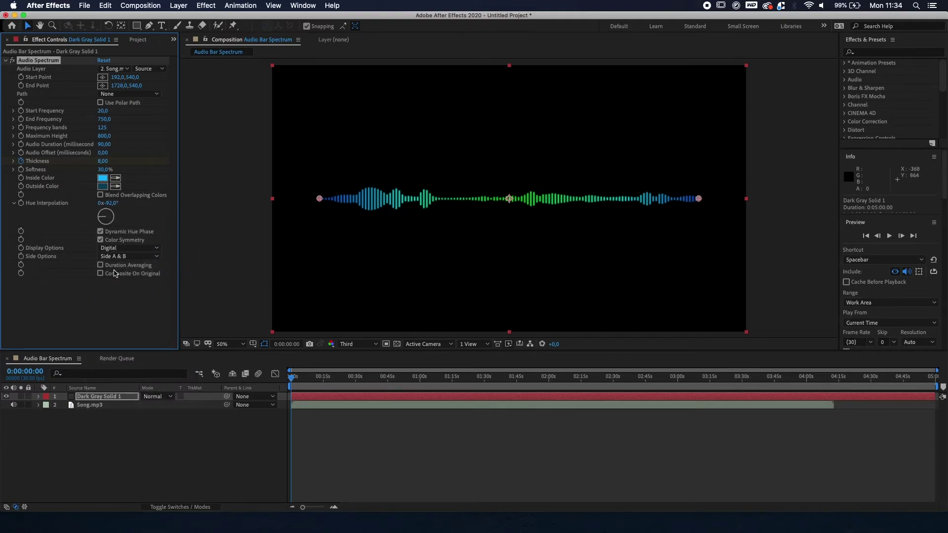
Try Analog lines and time averaging, then undo the averaging changes
{"action": "left_click", "coordinate": [108, 250]}
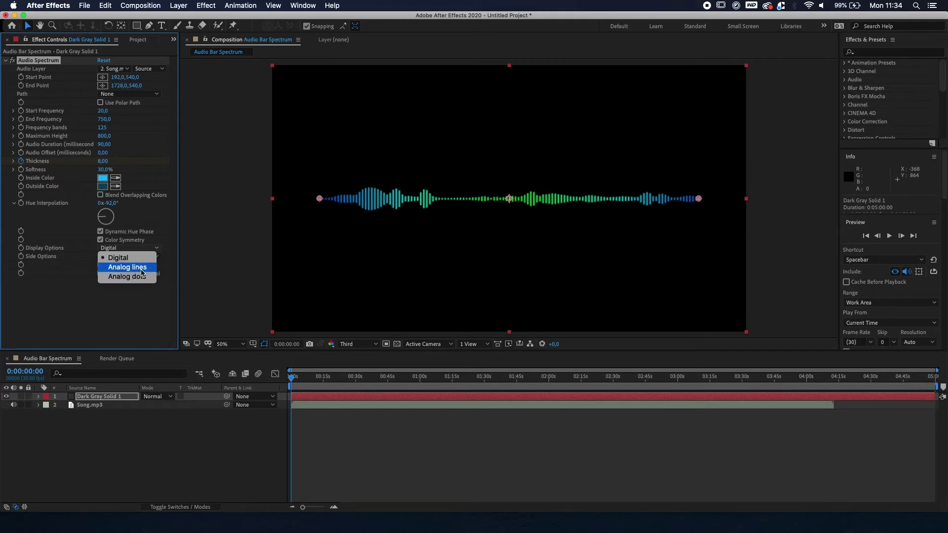
{"action": "left_click", "coordinate": [127, 267]}
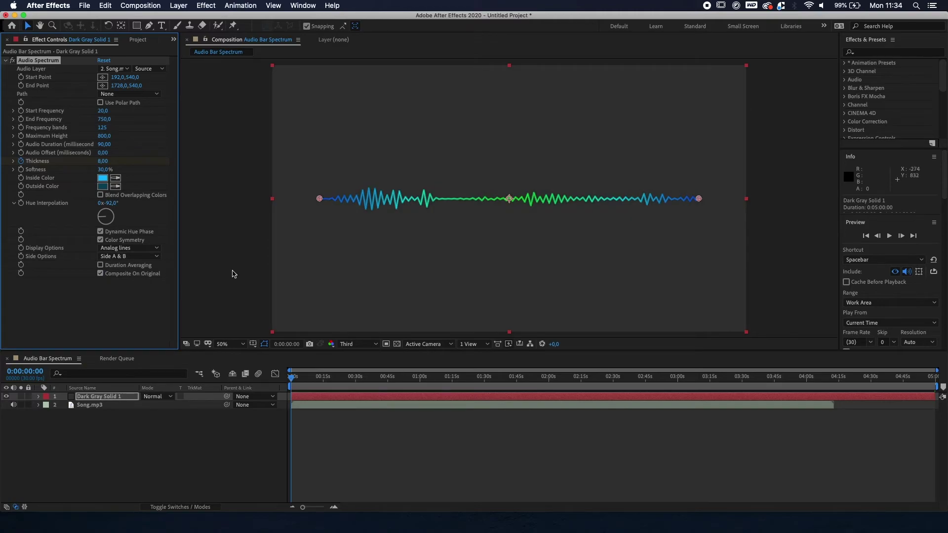
{"action": "left_click", "coordinate": [101, 266]}
{"action": "left_click", "coordinate": [116, 271]}
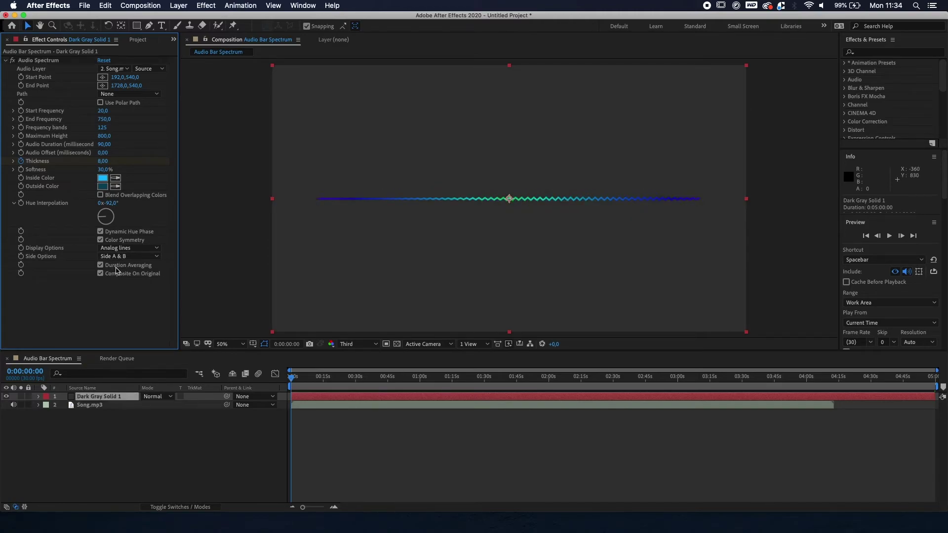
{"action": "key", "text": "super+z"}
{"action": "key", "text": "super+z"}
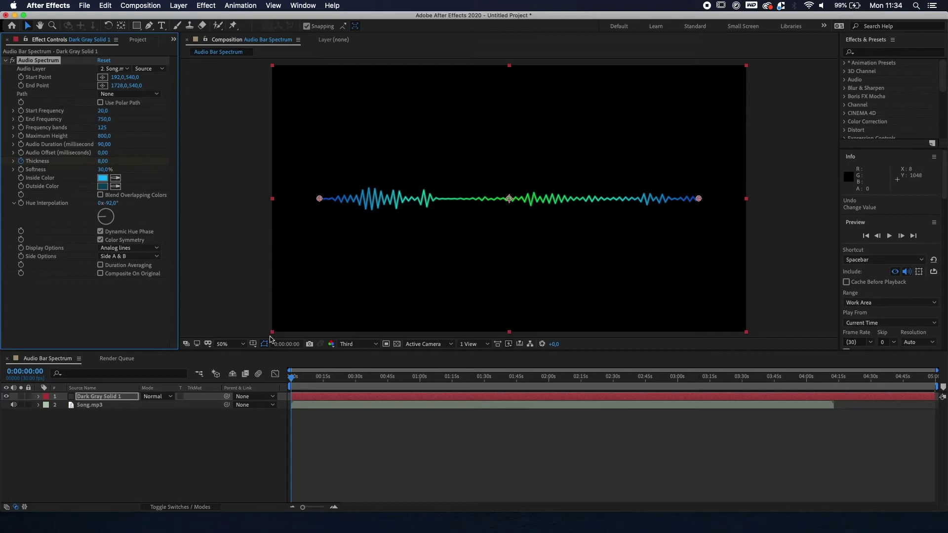
Scrub to around 1:23 and set Display Options to Analog dots
{"action": "left_click_drag", "start_coordinate": [297, 378], "coordinate": [454, 378]}
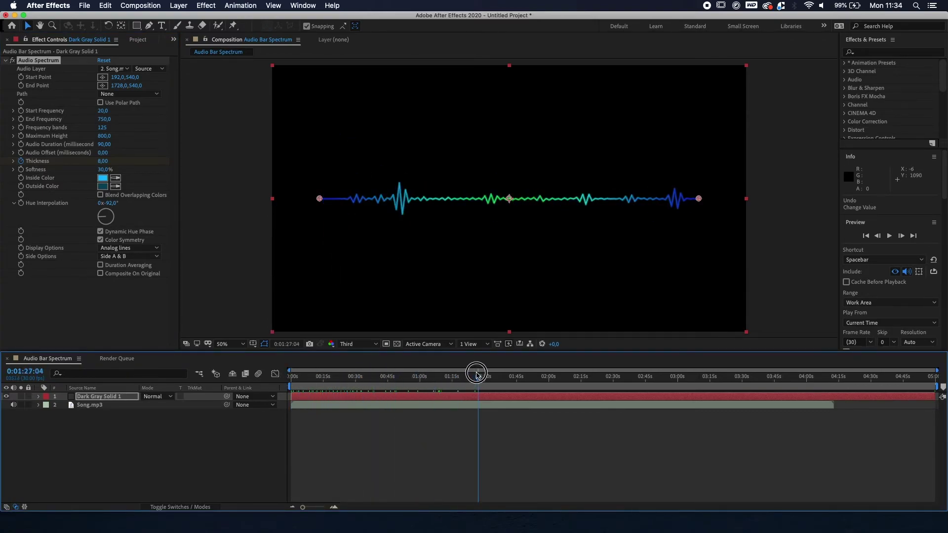
{"action": "left_click_drag", "start_coordinate": [454, 378], "coordinate": [470, 374]}
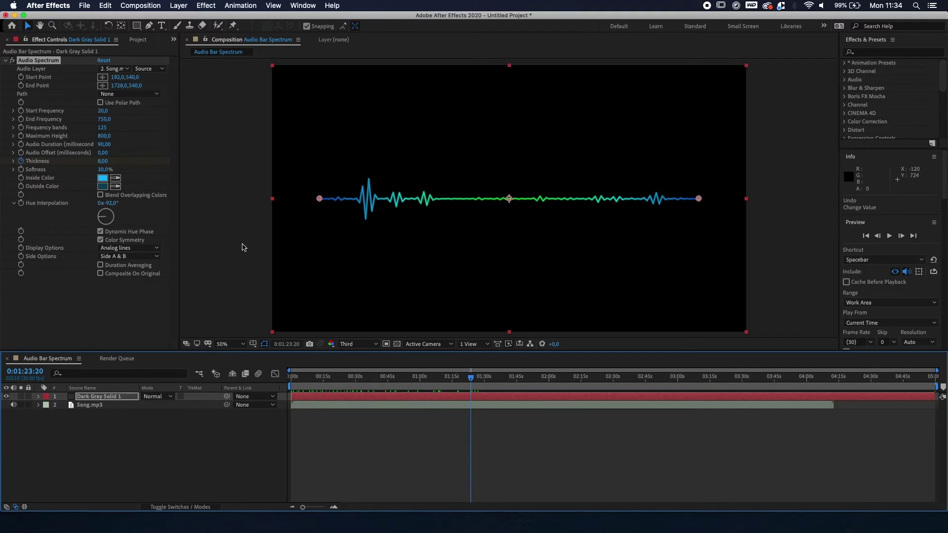
{"action": "left_click_drag", "start_coordinate": [100, 239], "coordinate": [101, 244]}
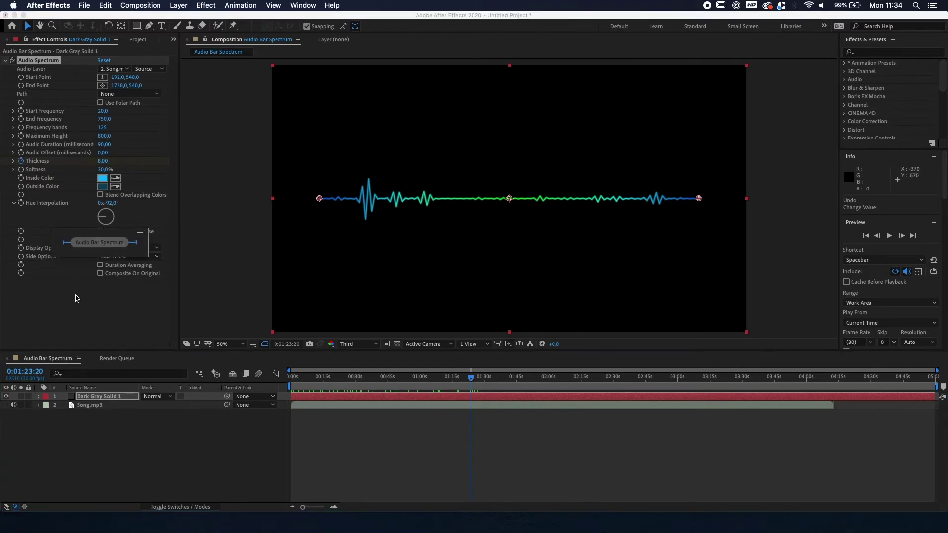
{"action": "left_click", "coordinate": [128, 249]}
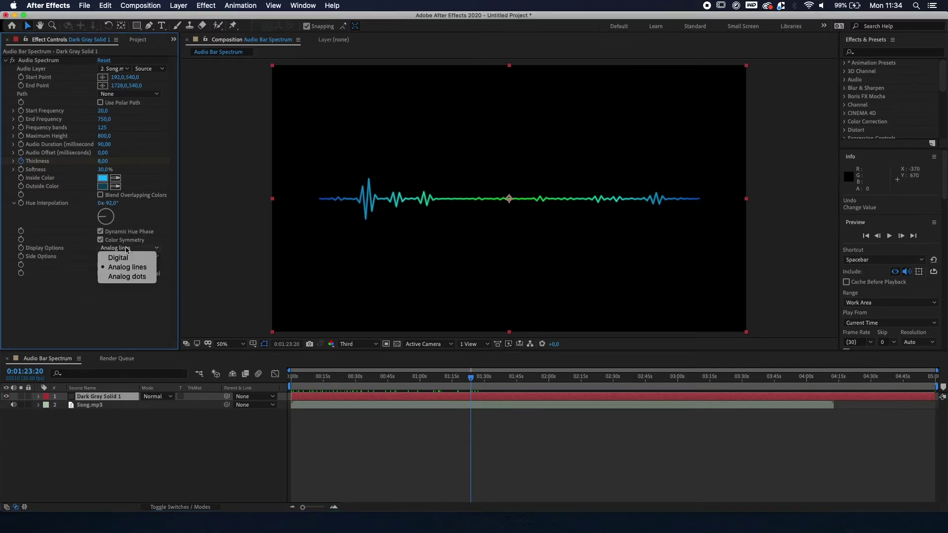
{"action": "left_click", "coordinate": [130, 284]}
Preview the dots at Full resolution instead of Third, ending near 1:02
{"action": "mouse_move", "coordinate": [470, 380]}
{"action": "left_mouse_down"}
{"action": "mouse_move", "coordinate": [454, 380]}
{"action": "mouse_move", "coordinate": [463, 383]}
{"action": "left_mouse_up"}
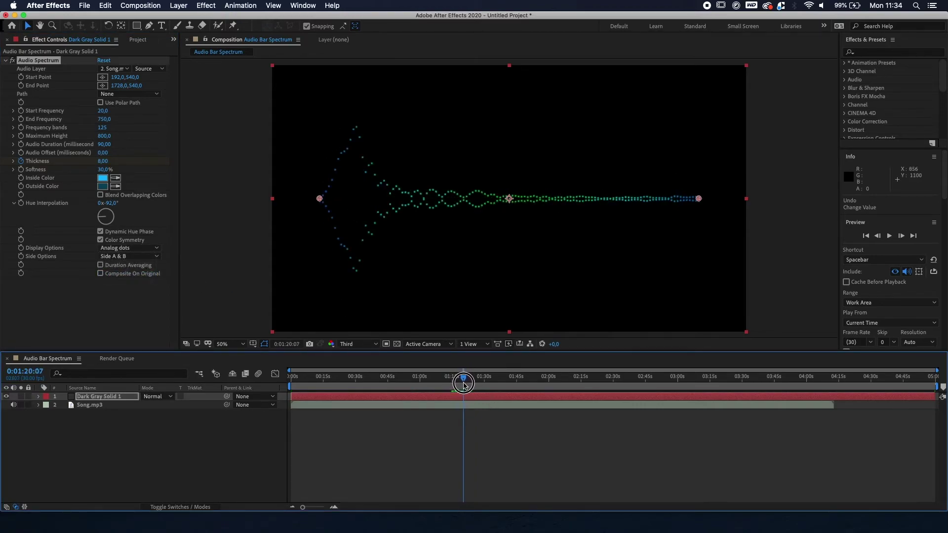
{"action": "left_click_drag", "start_coordinate": [464, 382], "coordinate": [482, 383]}
{"action": "left_click", "coordinate": [355, 344]}
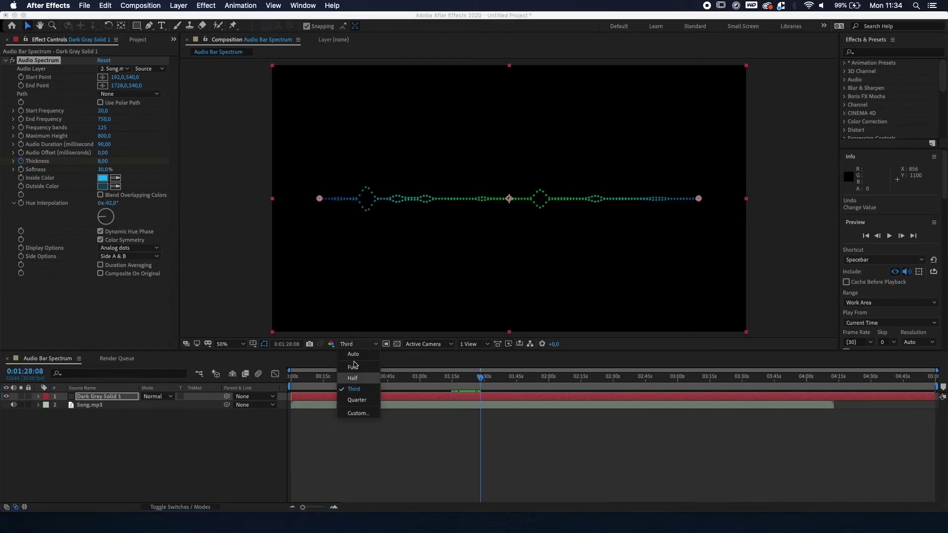
{"action": "left_click", "coordinate": [359, 367]}
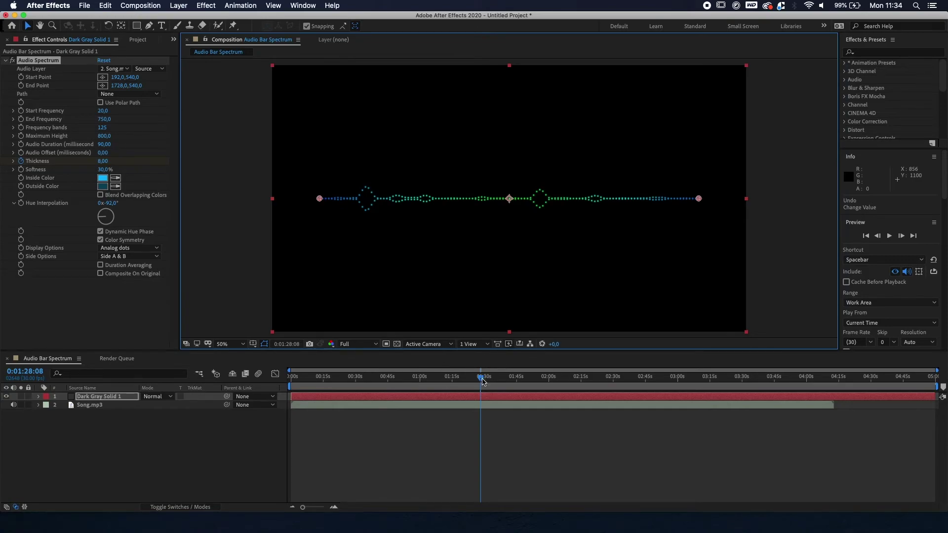
{"action": "left_click_drag", "start_coordinate": [482, 378], "coordinate": [427, 380]}
Set Display Options to Digital, try the other Side Options, and settle on Side A
{"action": "left_click", "coordinate": [119, 248]}
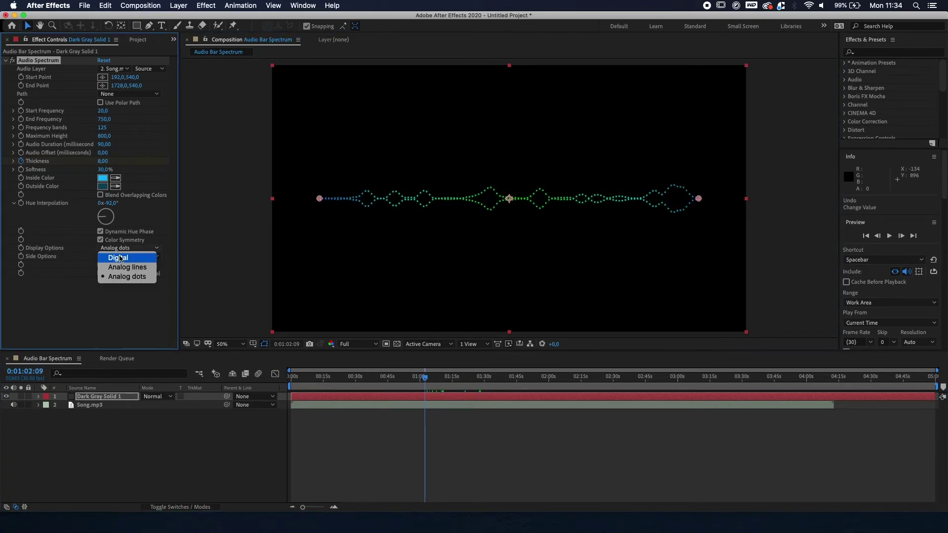
{"action": "left_click", "coordinate": [123, 260]}
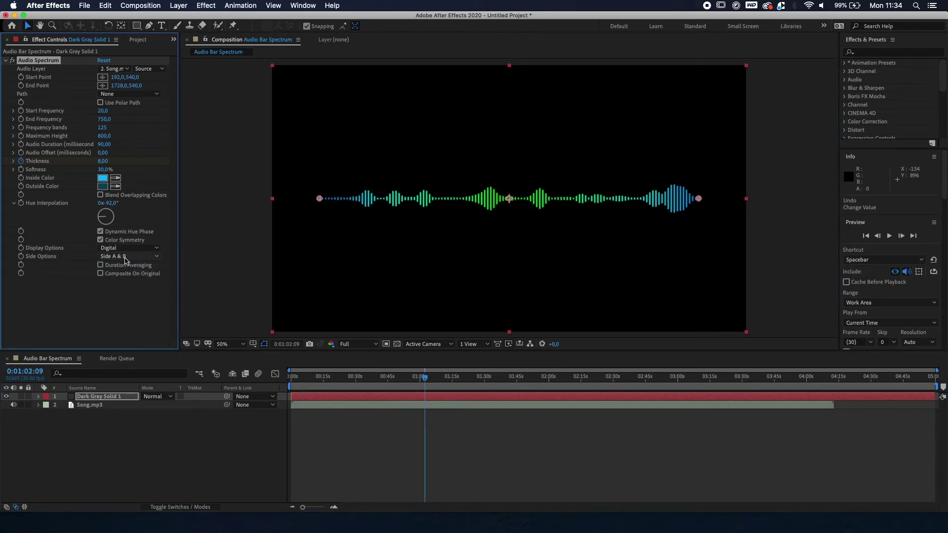
{"action": "left_click", "coordinate": [125, 257]}
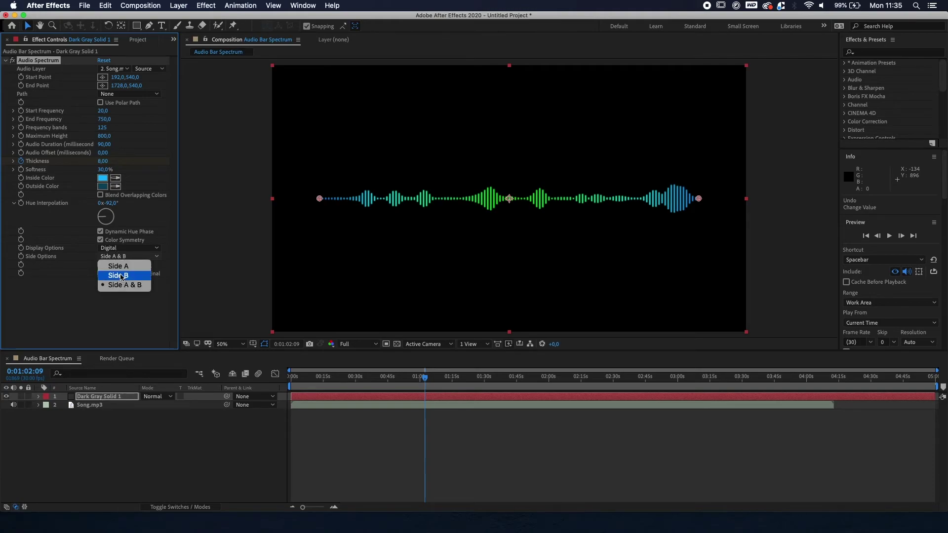
{"action": "left_click", "coordinate": [119, 266]}
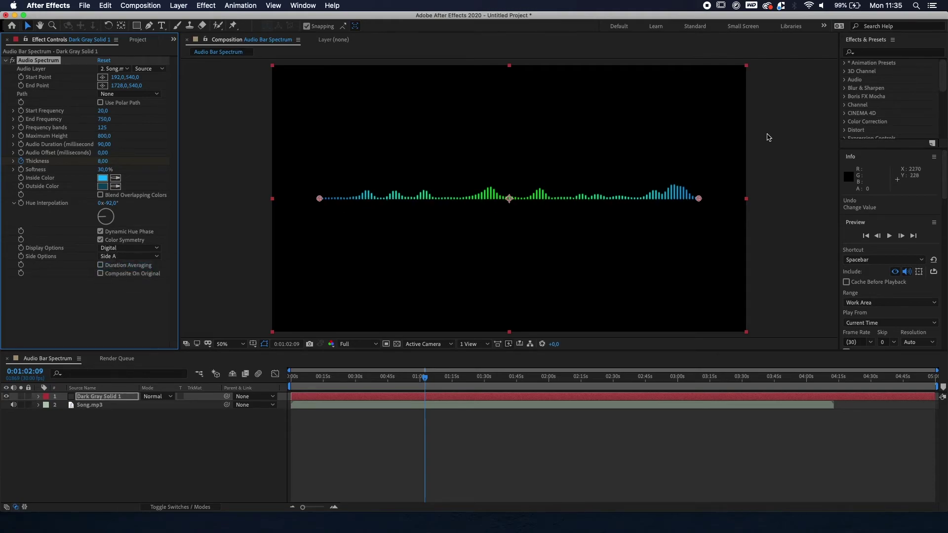
{"action": "left_click", "coordinate": [130, 257]}
{"action": "left_click", "coordinate": [132, 274]}
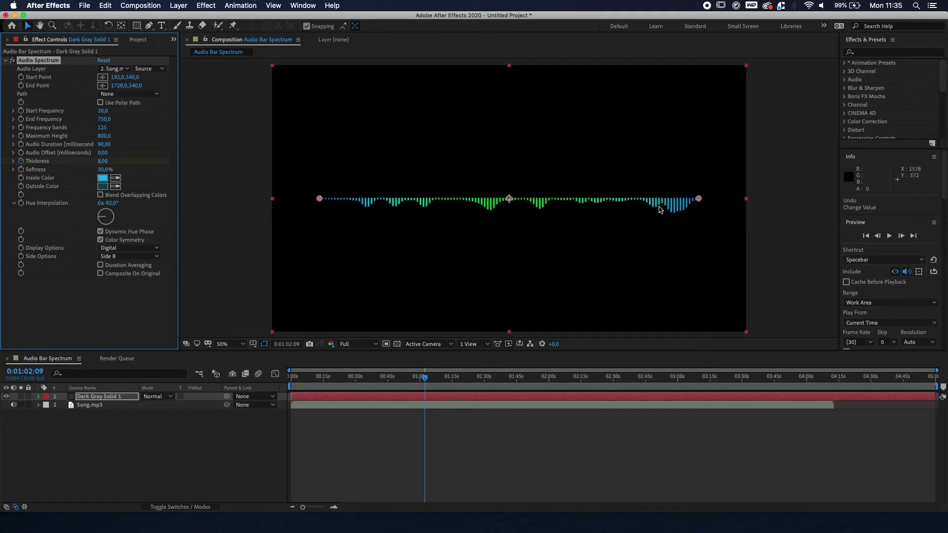
{"action": "left_click", "coordinate": [125, 256]}
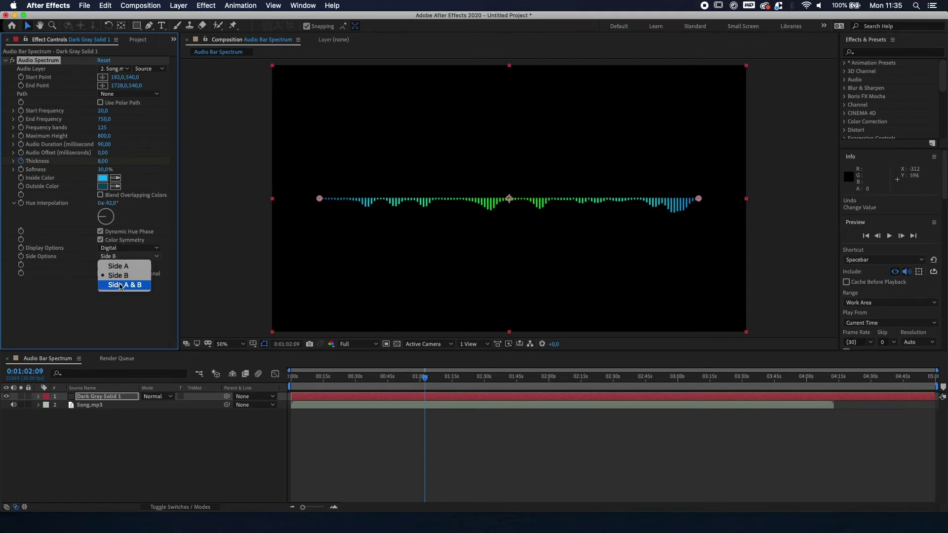
{"action": "left_click", "coordinate": [121, 286]}
{"action": "left_click", "coordinate": [137, 256]}
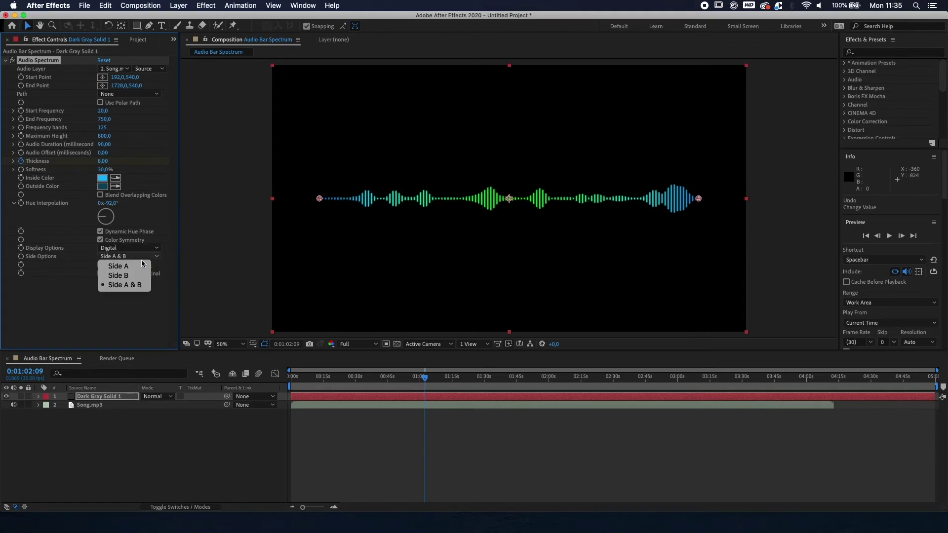
{"action": "left_click", "coordinate": [137, 267]}
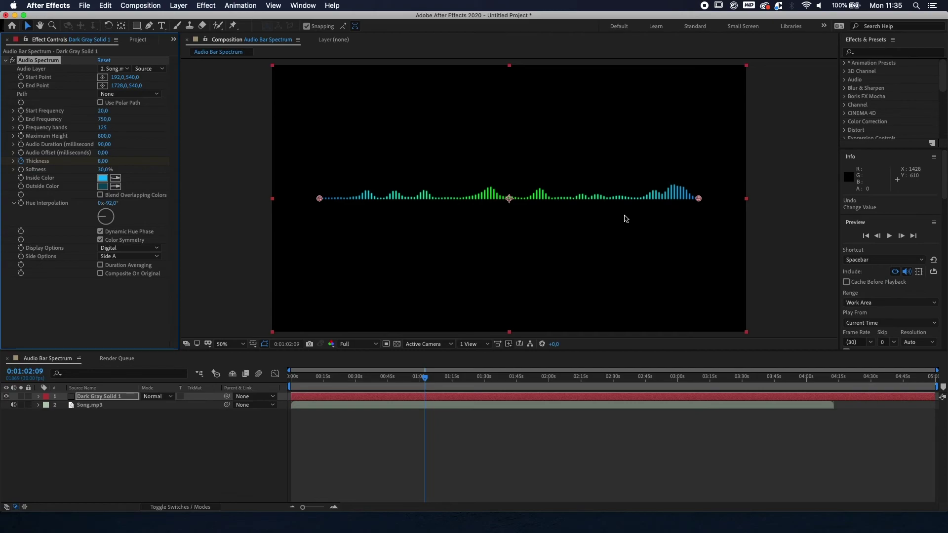
Find Glow in Effects & Presets and apply it to the spectrum layer
{"action": "left_click", "coordinate": [871, 52]}
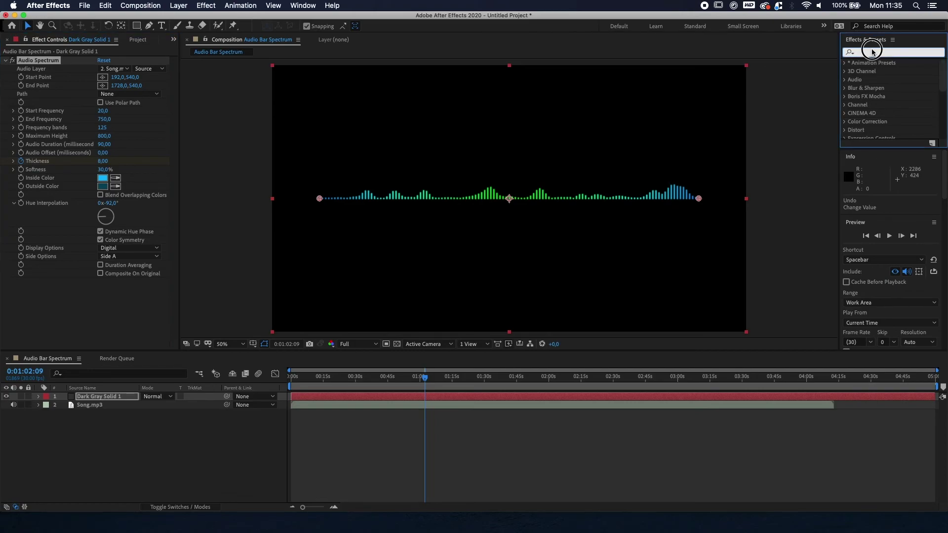
{"action": "type", "text": "glow"}
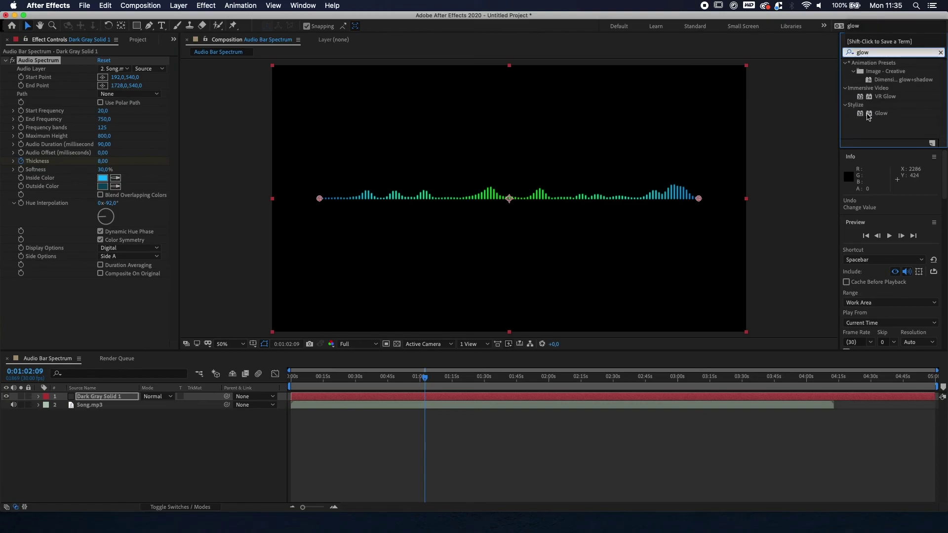
{"action": "left_click", "coordinate": [870, 115]}
{"action": "double_click", "coordinate": [860, 115]}
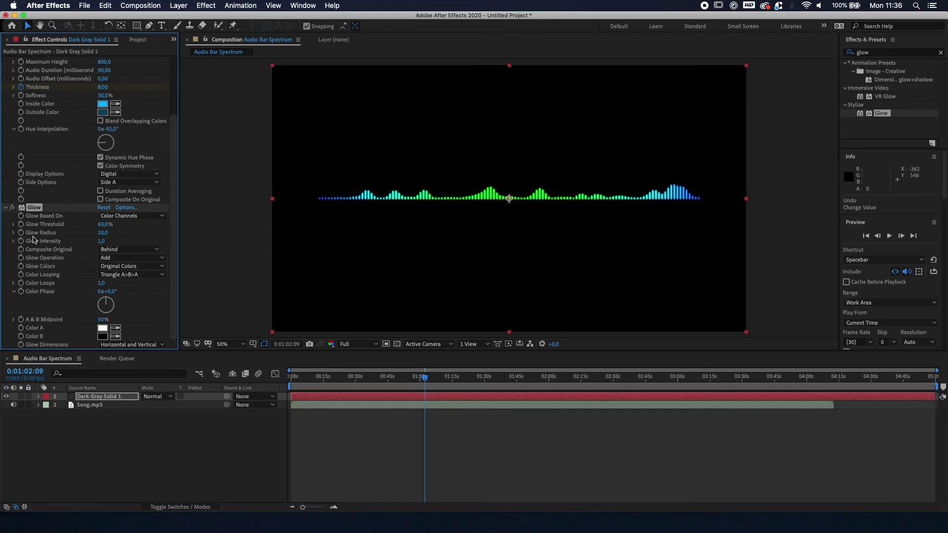
Set Glow Radius to 100 and Glow Intensity to 0,5
{"action": "left_click", "coordinate": [103, 233]}
{"action": "type", "text": "100"}
{"action": "key", "text": "Return"}
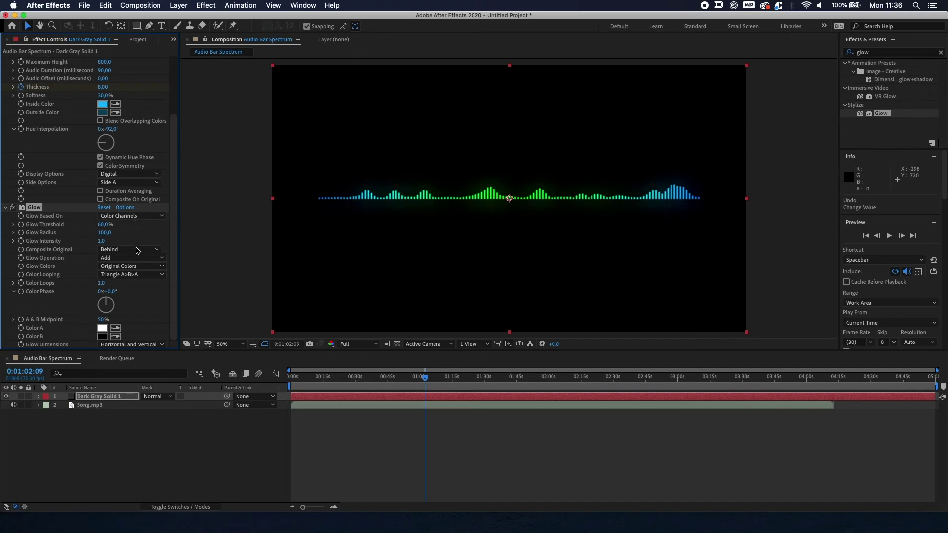
{"action": "left_click", "coordinate": [103, 242]}
{"action": "type", "text": "0,5"}
{"action": "key", "text": "Return"}
{"action": "left_click_drag", "start_coordinate": [425, 379], "coordinate": [282, 385]}
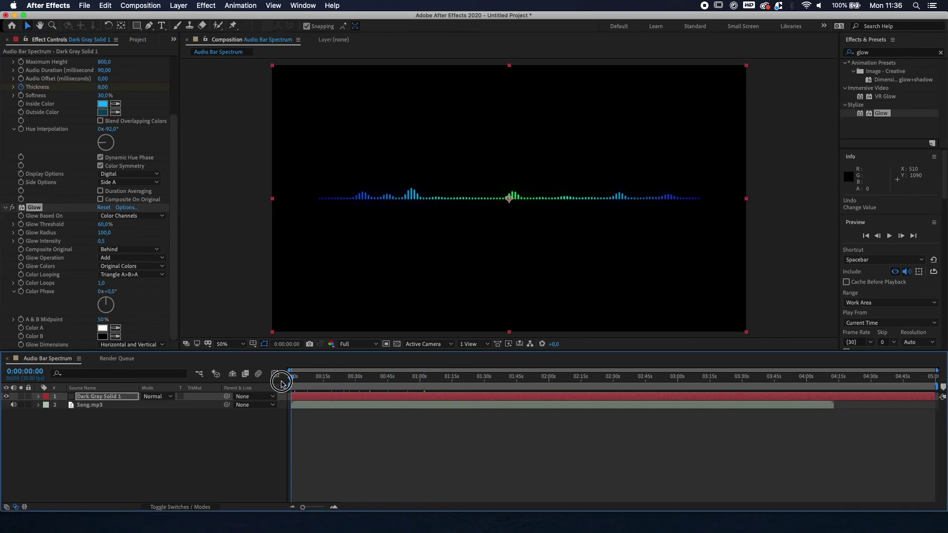